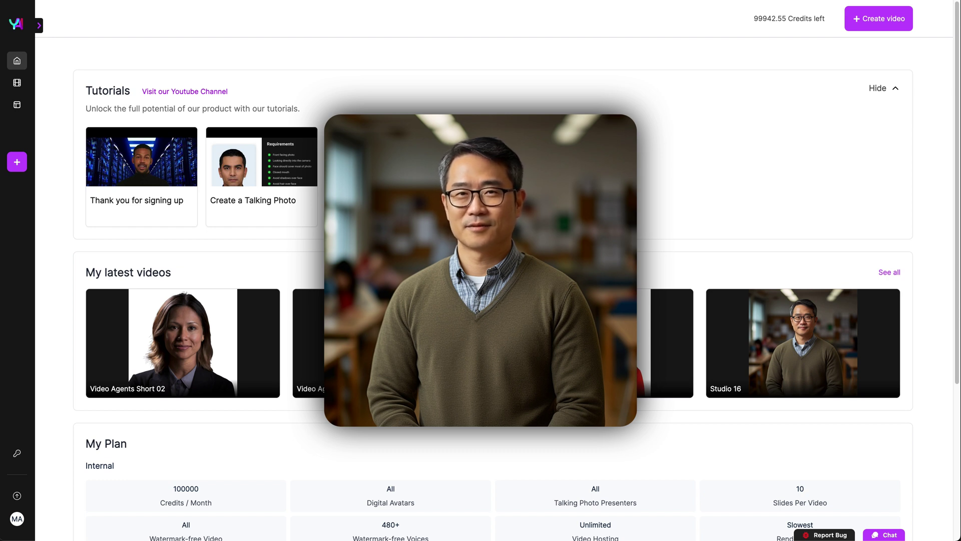
Step: Create a new video project from the Studio Pro dashboard
click(881, 20)
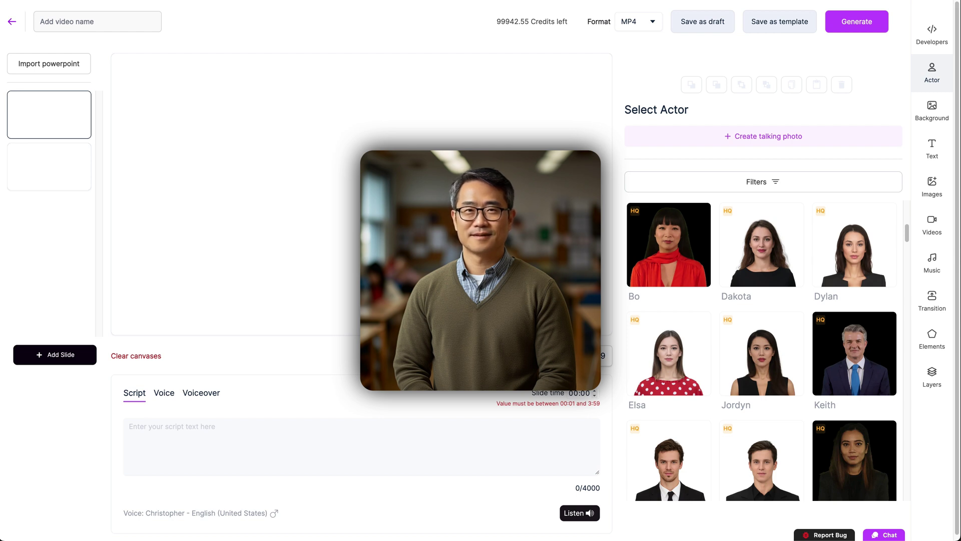
Step: Enter 'My First Video!' in the video name field at the top
click(97, 18)
text(My )
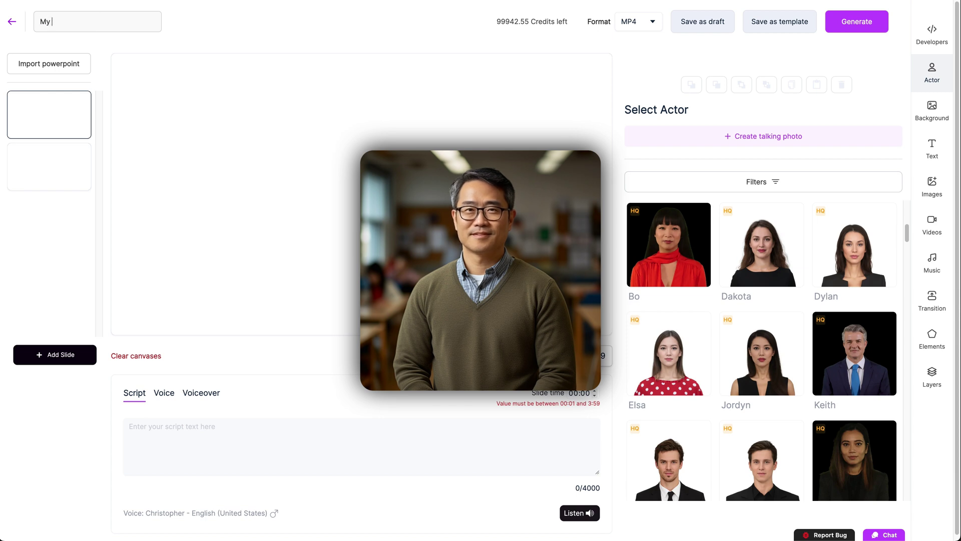
text(First Video!)
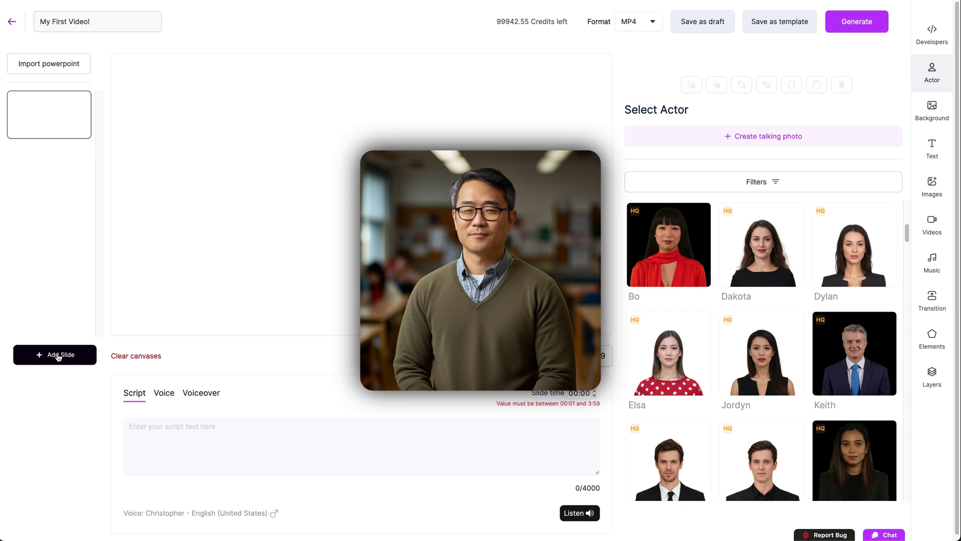
Step: Add a second slide, then clear the slides, leaving one slide with the presenter
click(84, 356)
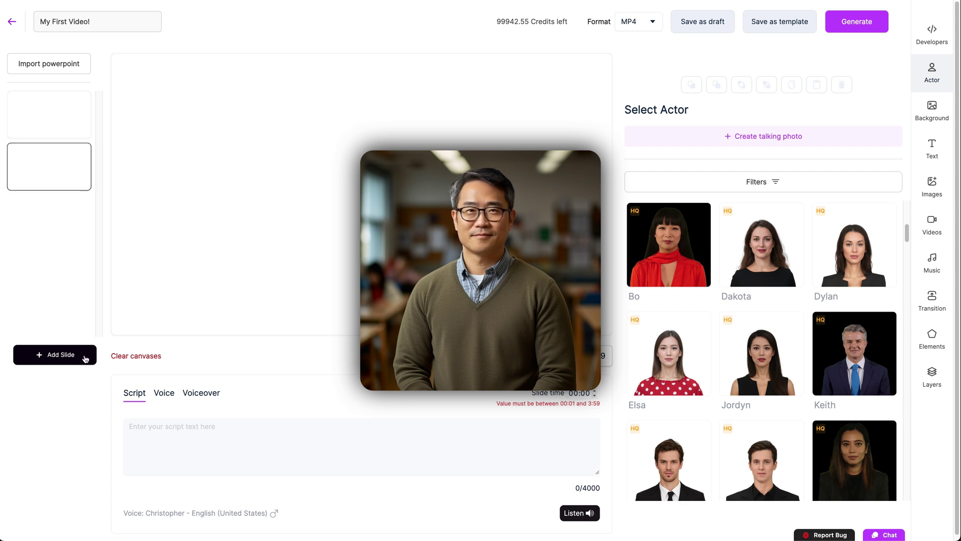
click(58, 119)
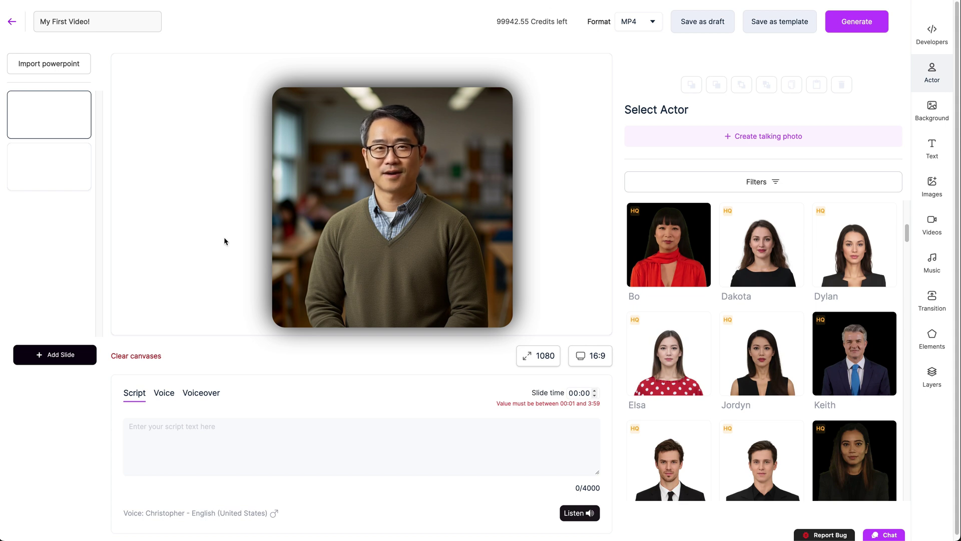
click(145, 358)
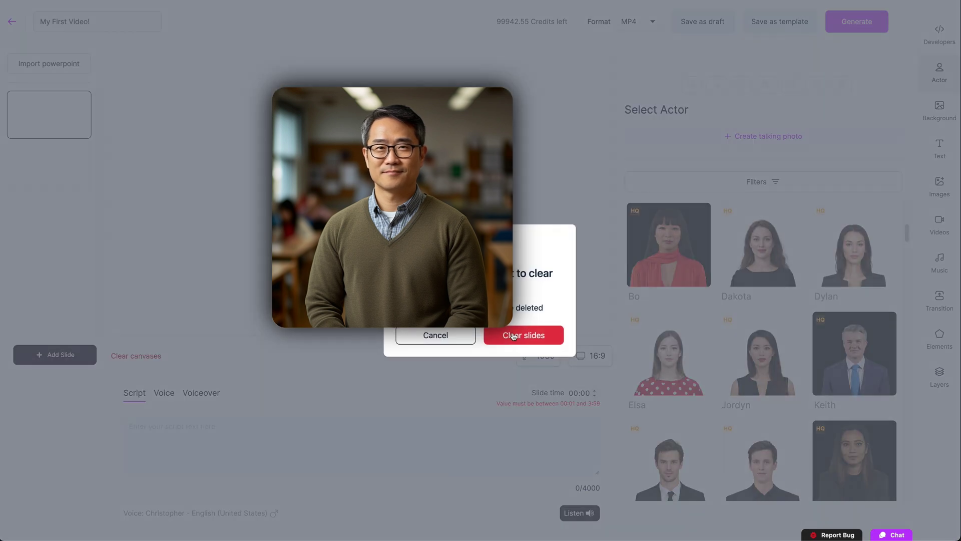
click(514, 336)
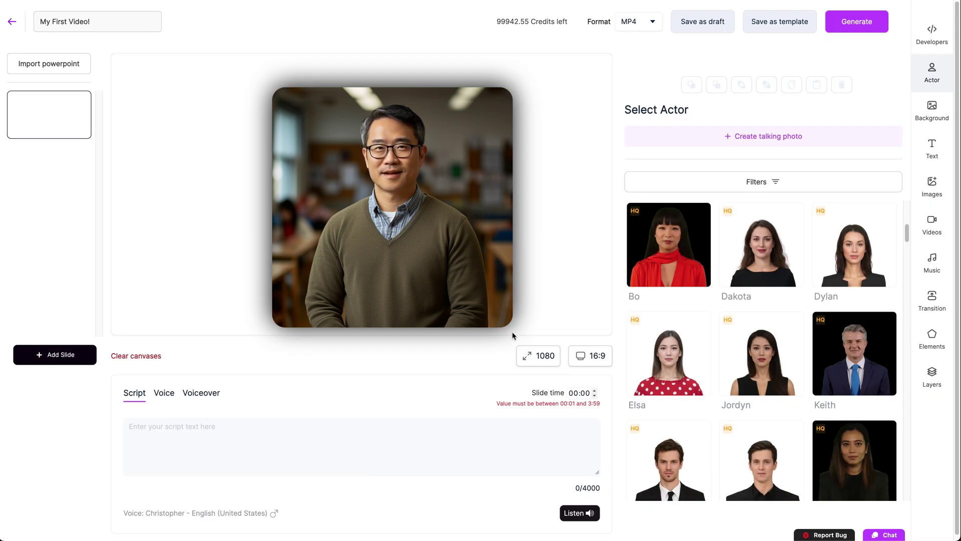
Step: Keep 1080 resolution and 16:9 ratio, and write the script 'Hello! This is my first video.'
click(534, 356)
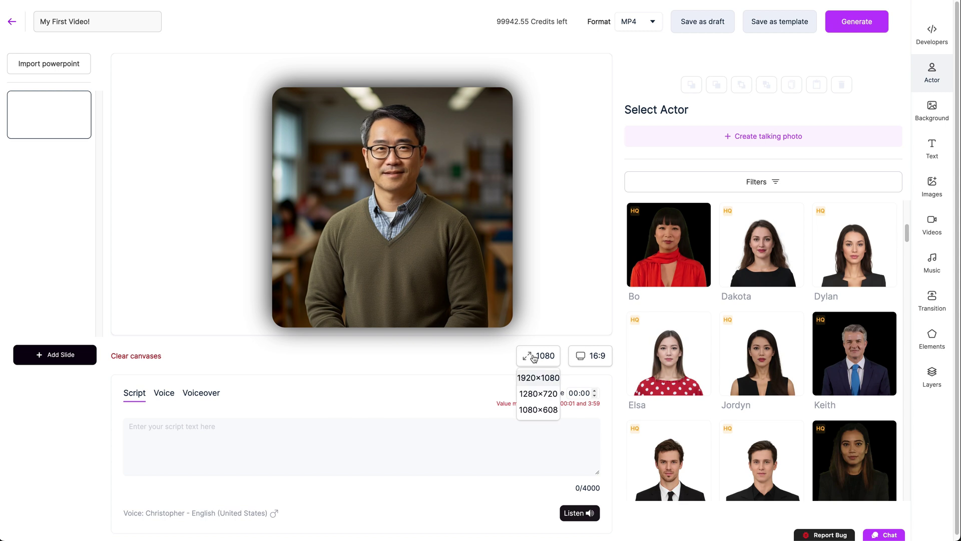
click(534, 357)
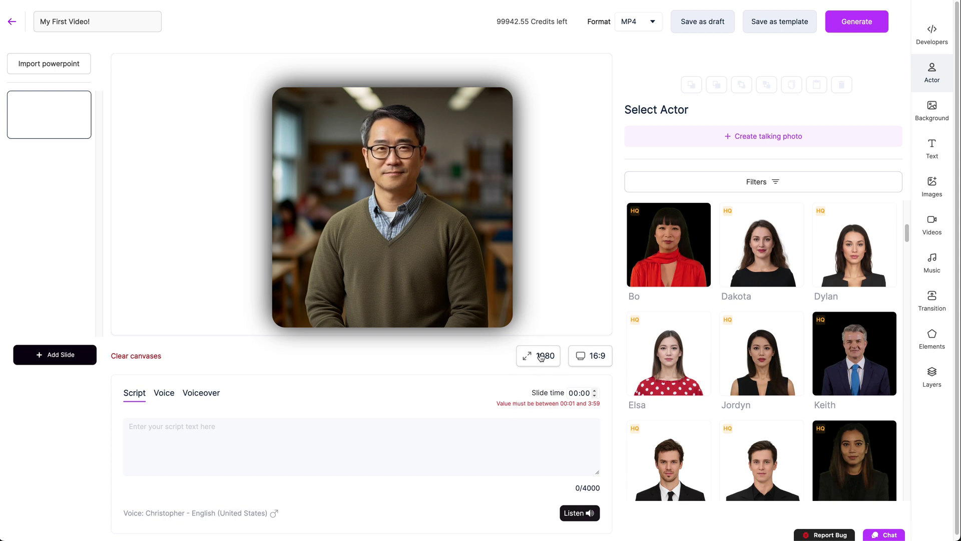
click(595, 356)
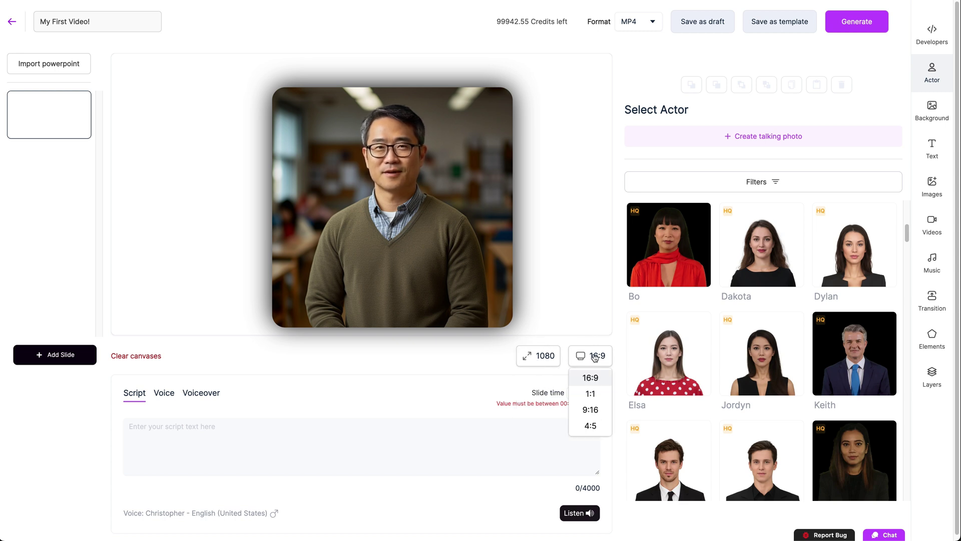
click(605, 358)
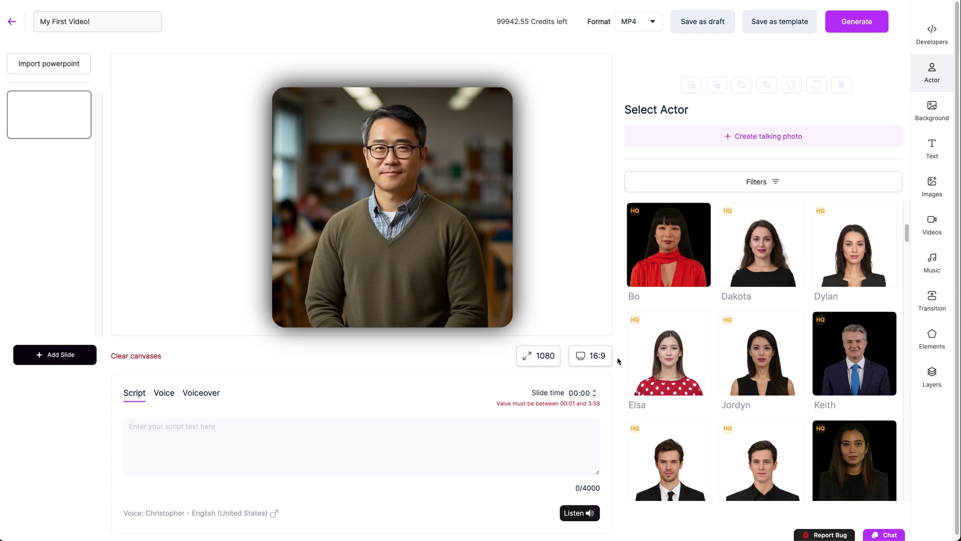
click(181, 434)
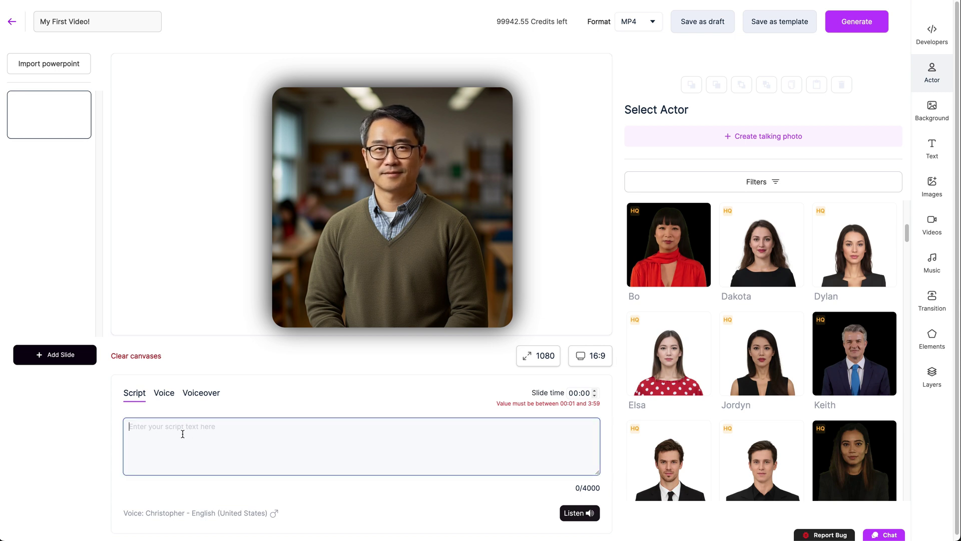
text(Hello!)
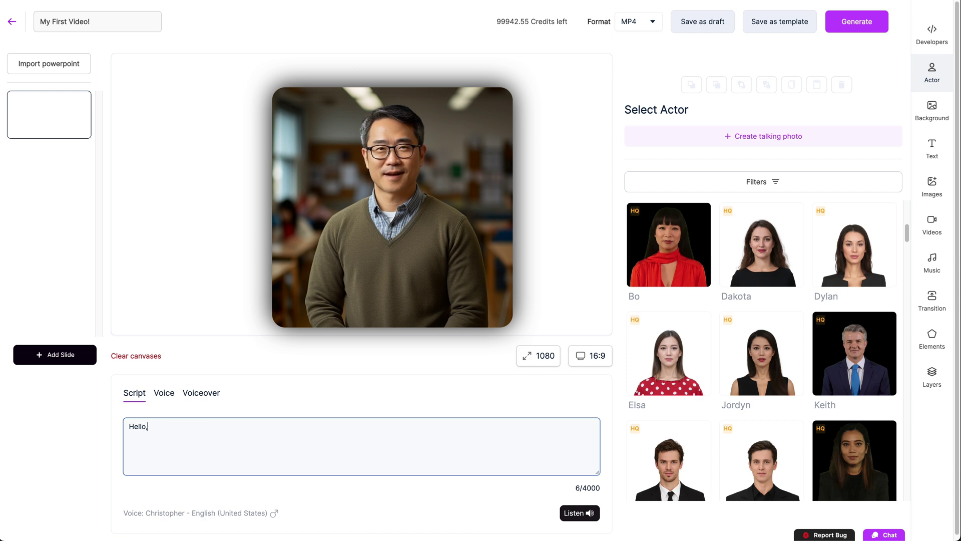
text( This is my )
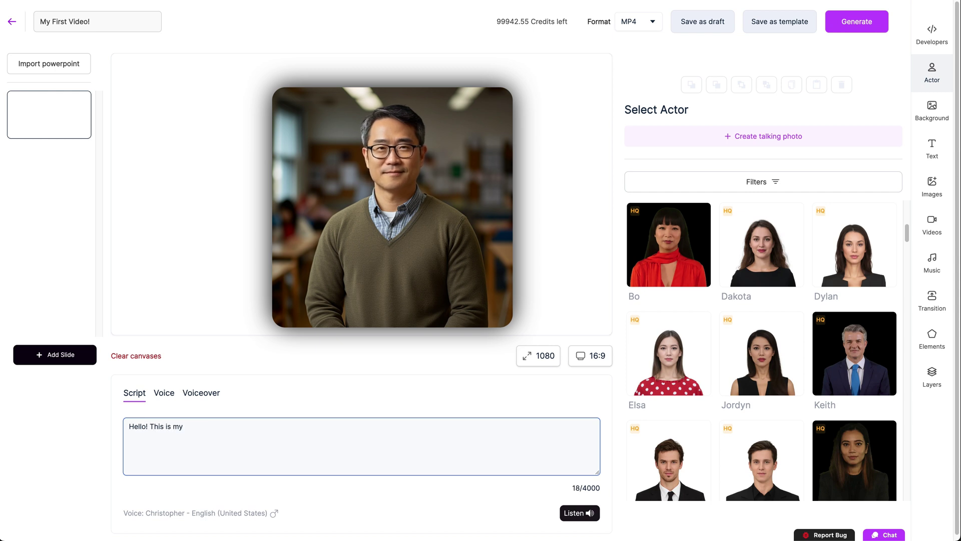
text(first video.)
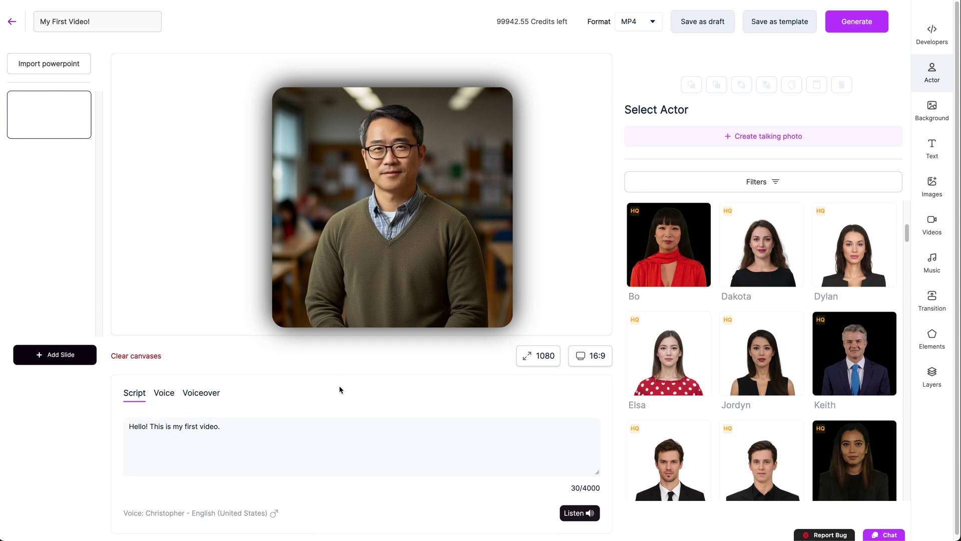
Step: Show the narration voice choices and browse the provider list without changing it
click(194, 394)
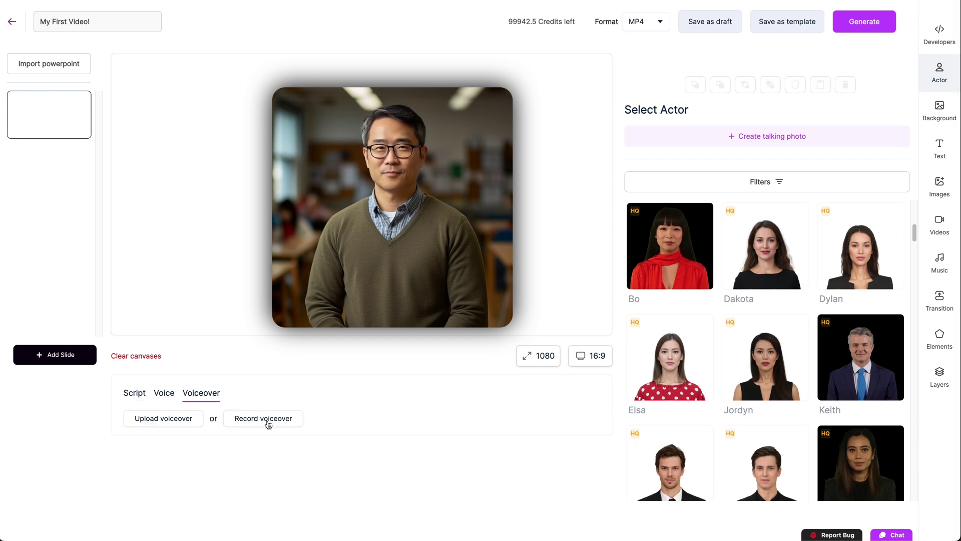
click(164, 394)
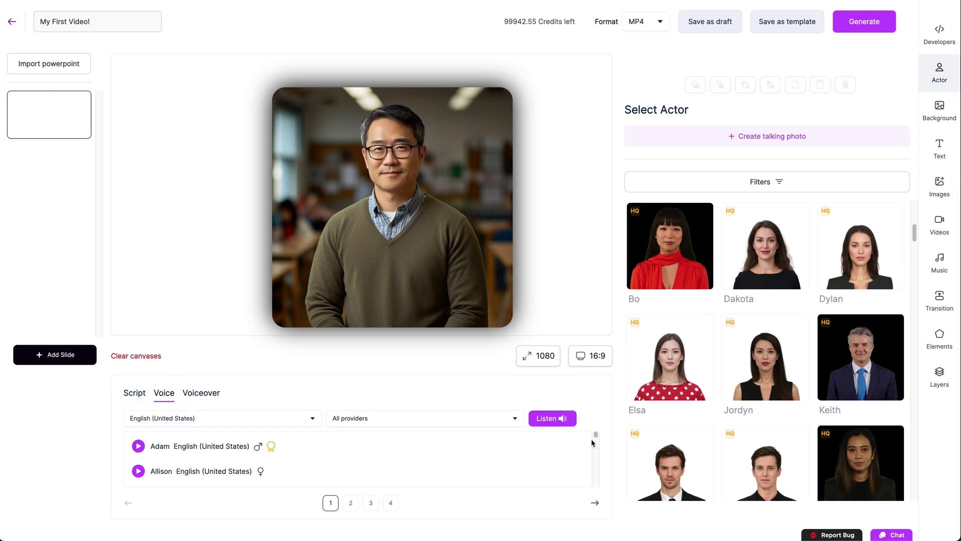
click(515, 420)
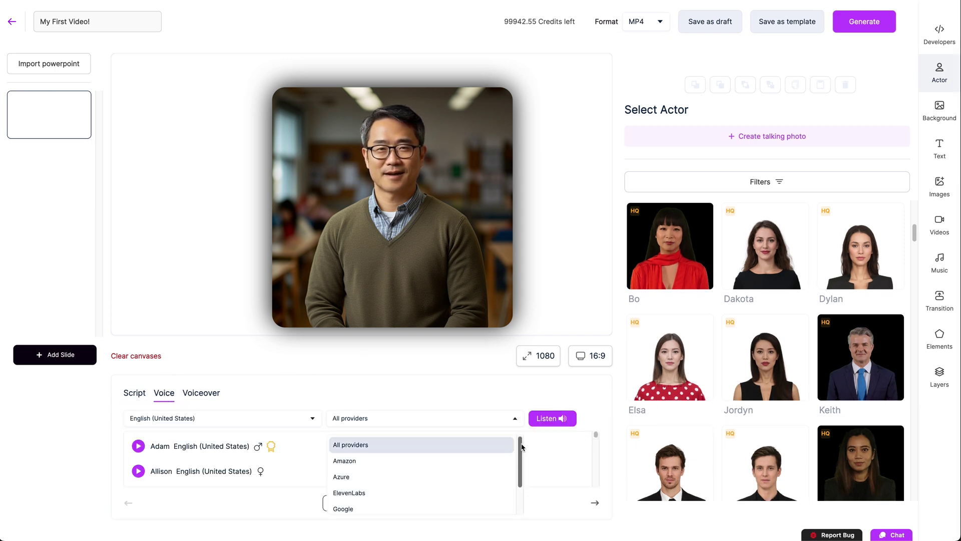
drag(521, 446, 514, 421)
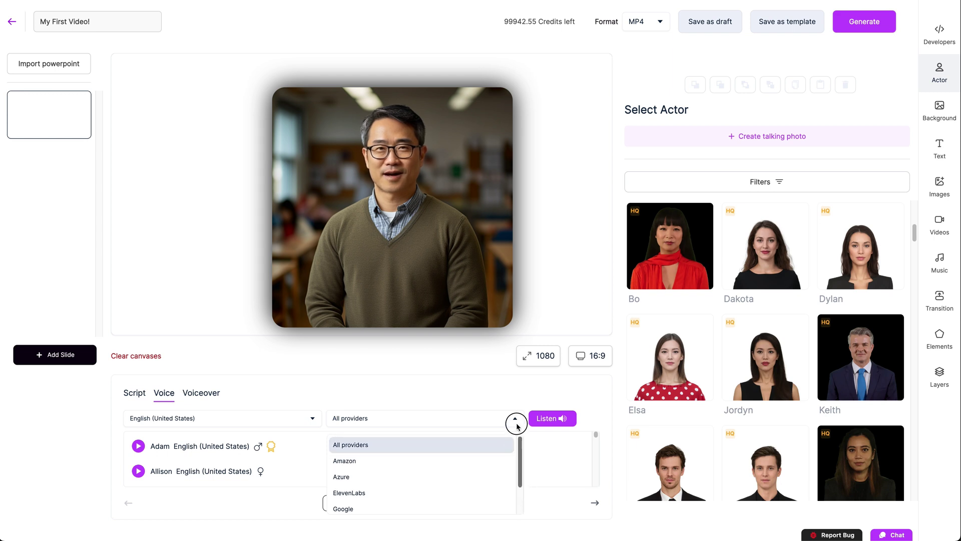
click(514, 420)
Step: Keep English (United States) as voice language, preview the voice, then return to the script
click(313, 417)
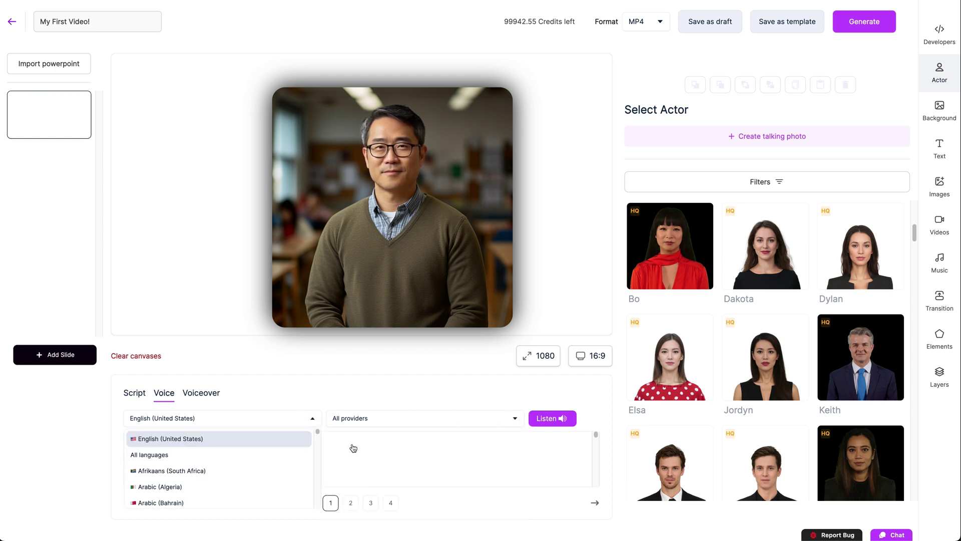
click(318, 432)
drag(318, 432, 318, 443)
click(437, 452)
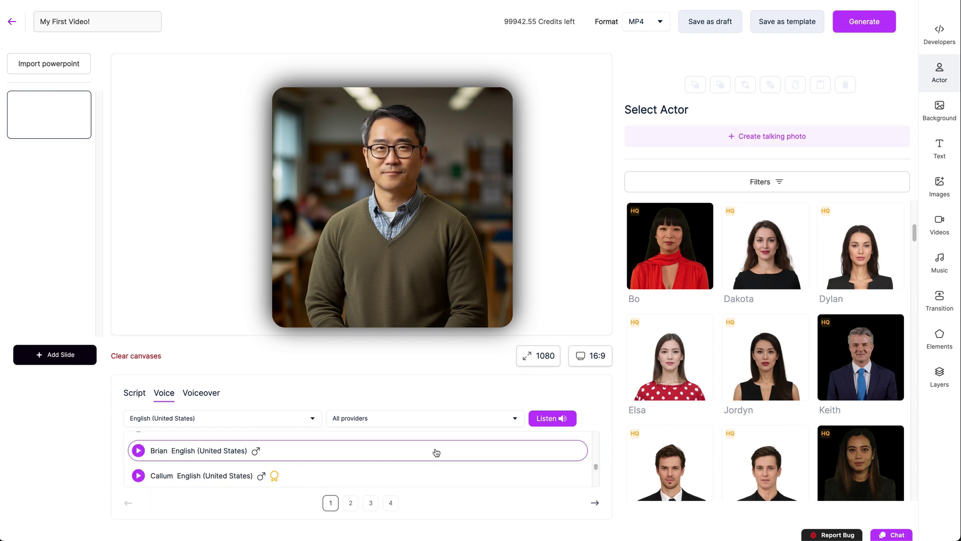
click(563, 419)
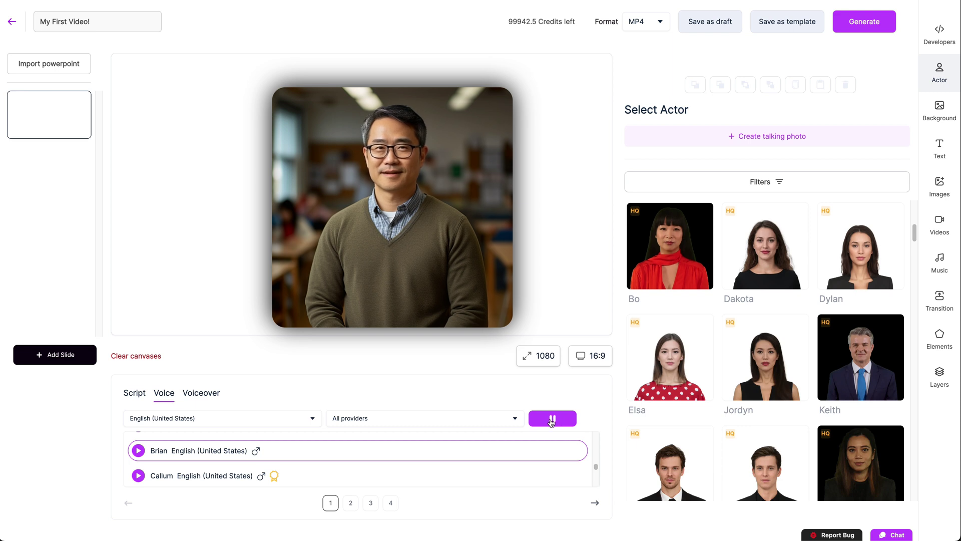
click(551, 422)
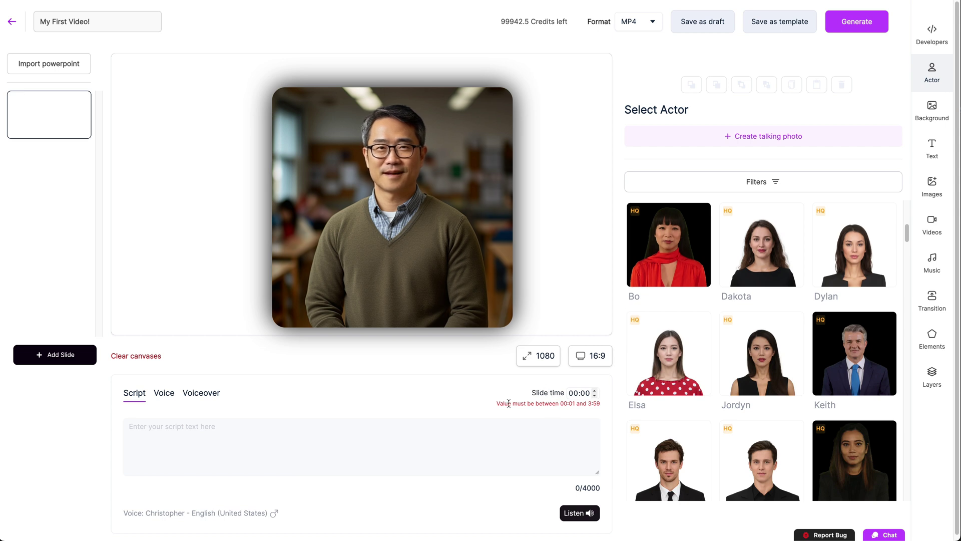
click(595, 395)
click(595, 396)
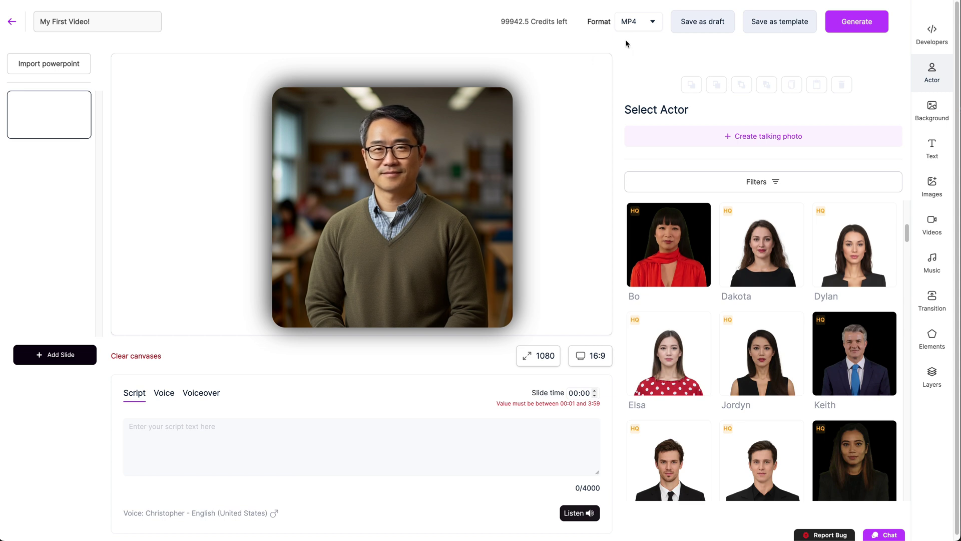
drag(500, 22, 571, 26)
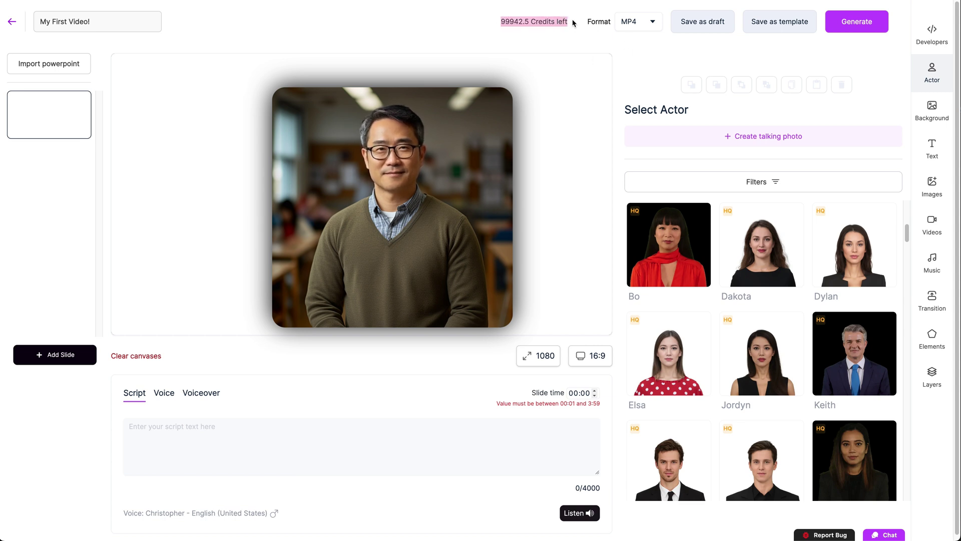
click(573, 24)
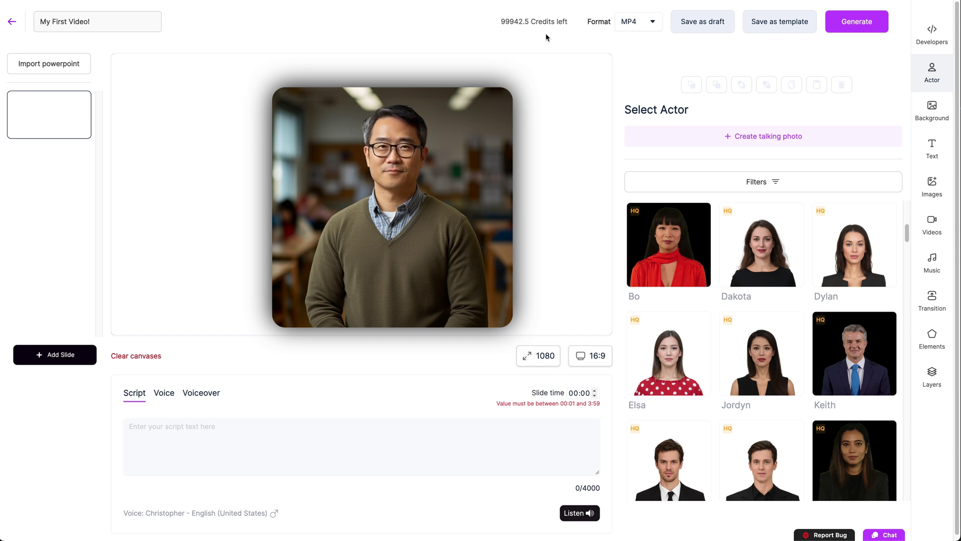
drag(590, 21, 612, 24)
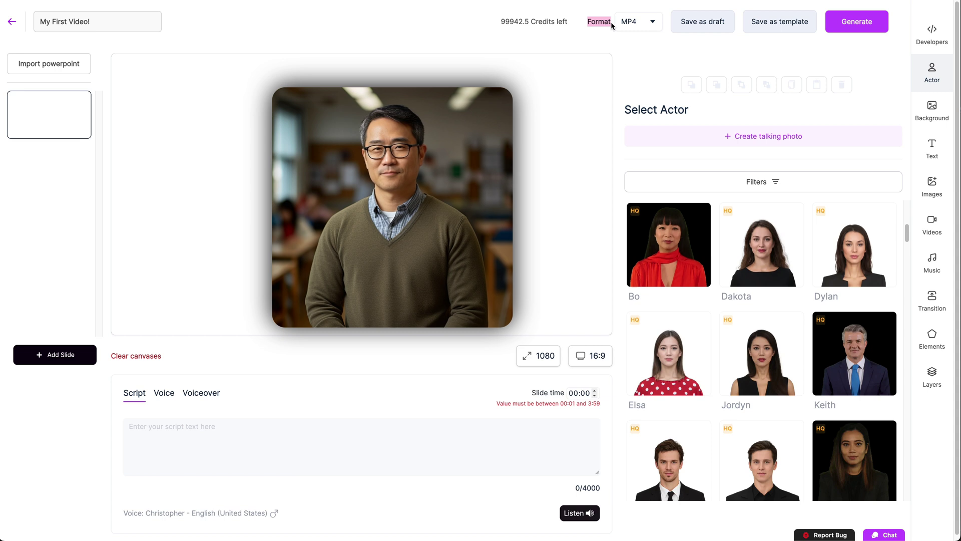
click(655, 23)
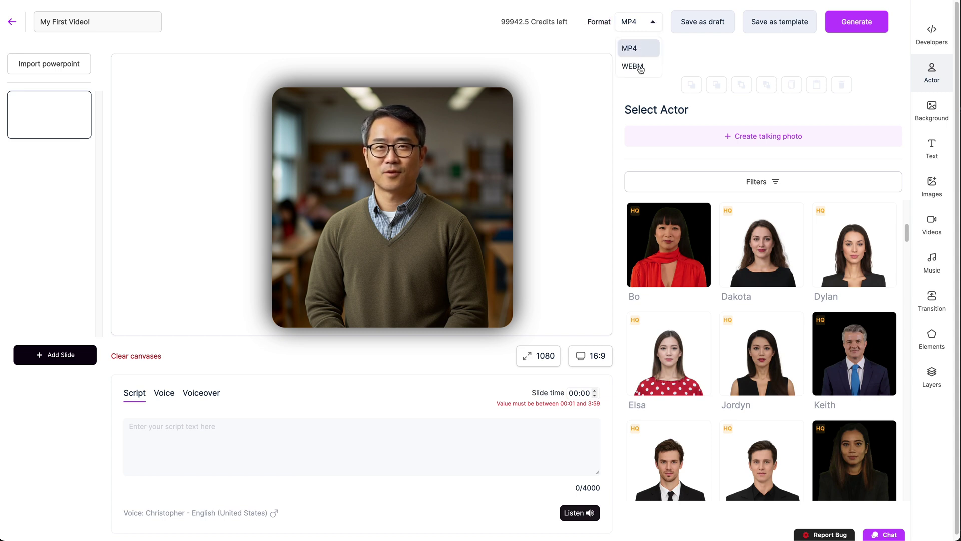
click(655, 23)
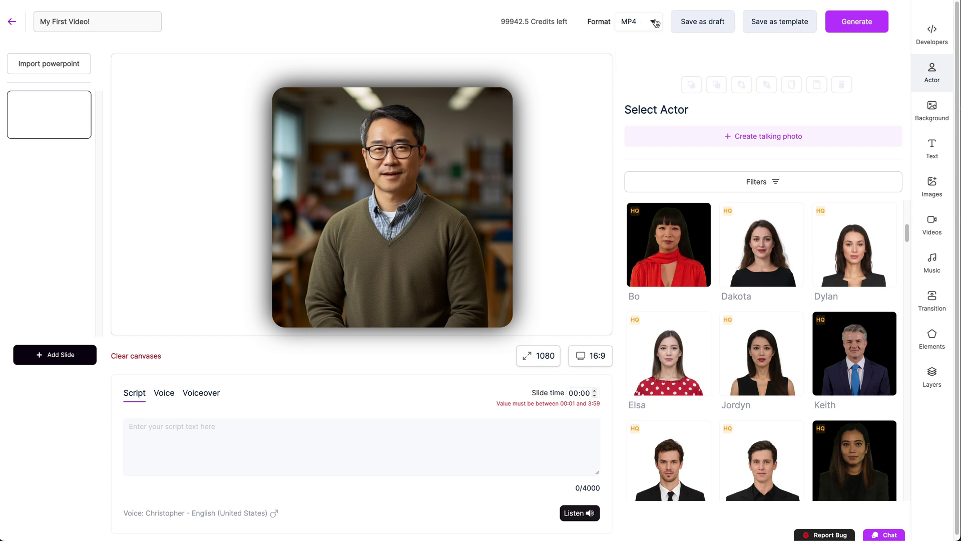
click(939, 38)
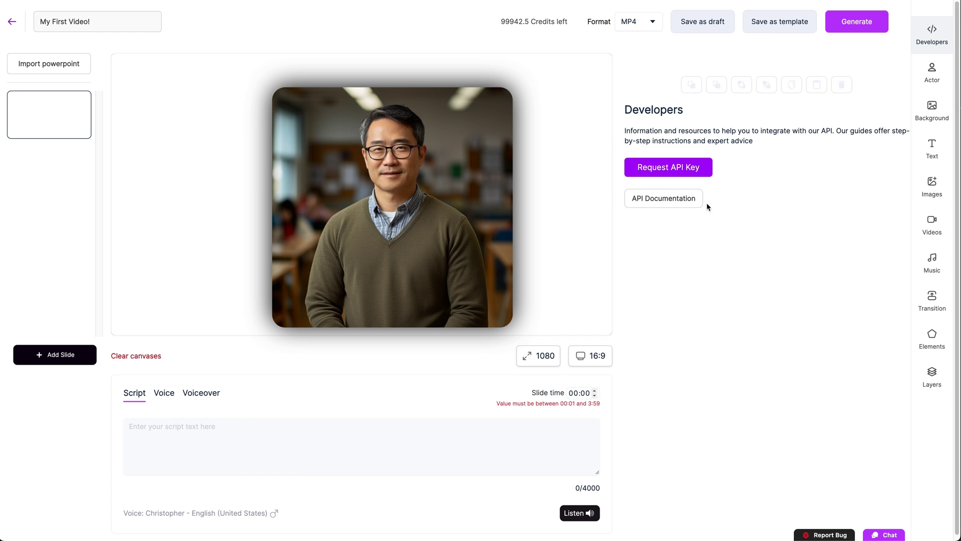
click(934, 72)
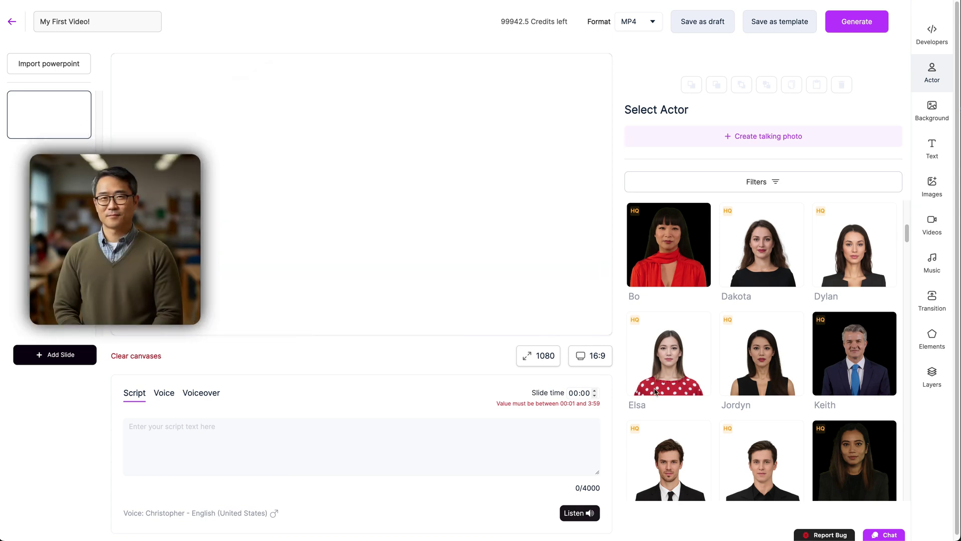
Step: Add the red-scarfed actor Bo, enlarge it slightly and nudge it toward the upper left
click(668, 262)
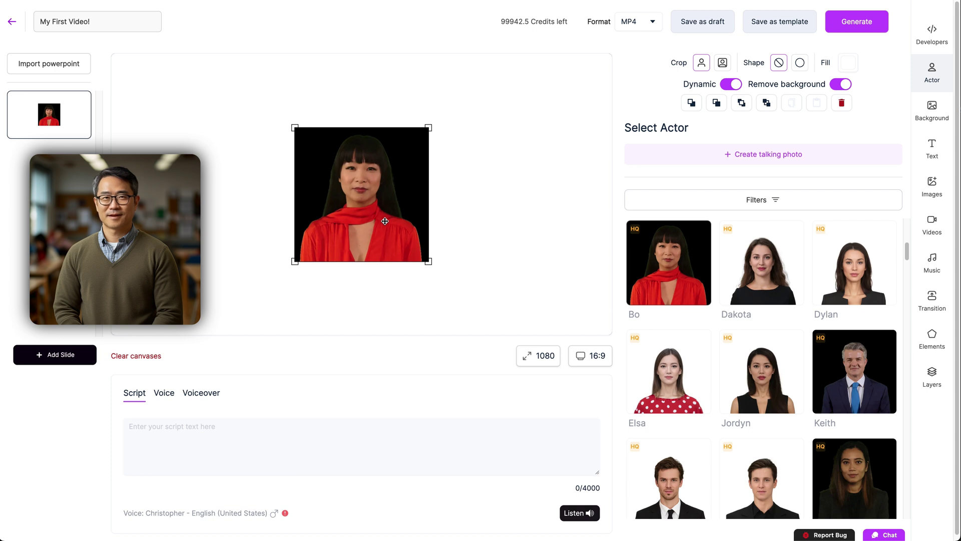
mouse_move(429, 127)
mouse_down()
mouse_move(476, 104)
mouse_move(432, 125)
mouse_up()
mouse_move(370, 213)
mouse_down()
mouse_move(307, 170)
mouse_move(356, 287)
mouse_move(446, 188)
mouse_move(367, 221)
mouse_move(367, 210)
mouse_up()
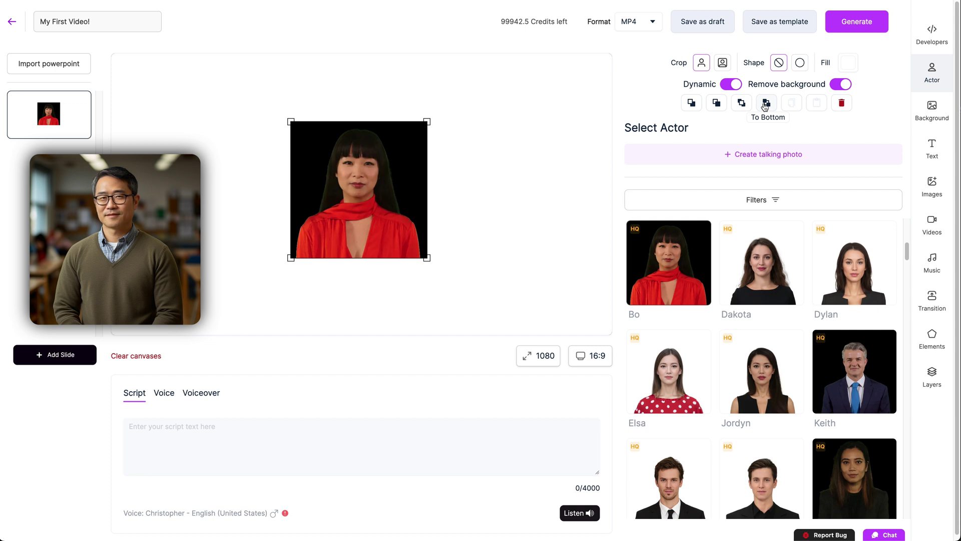
Step: Try the full-frame and head-and-shoulders crops, then crop the actor into a circle
click(723, 64)
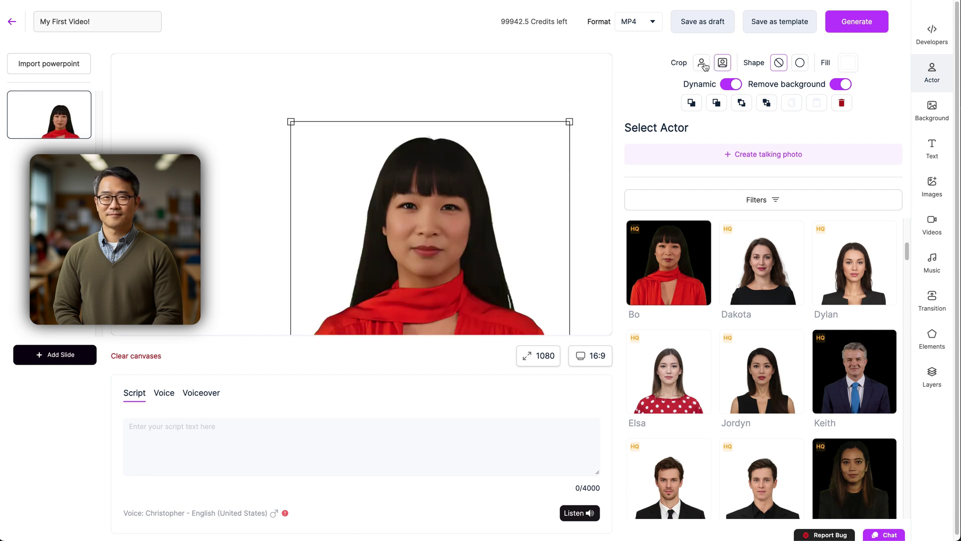
click(702, 64)
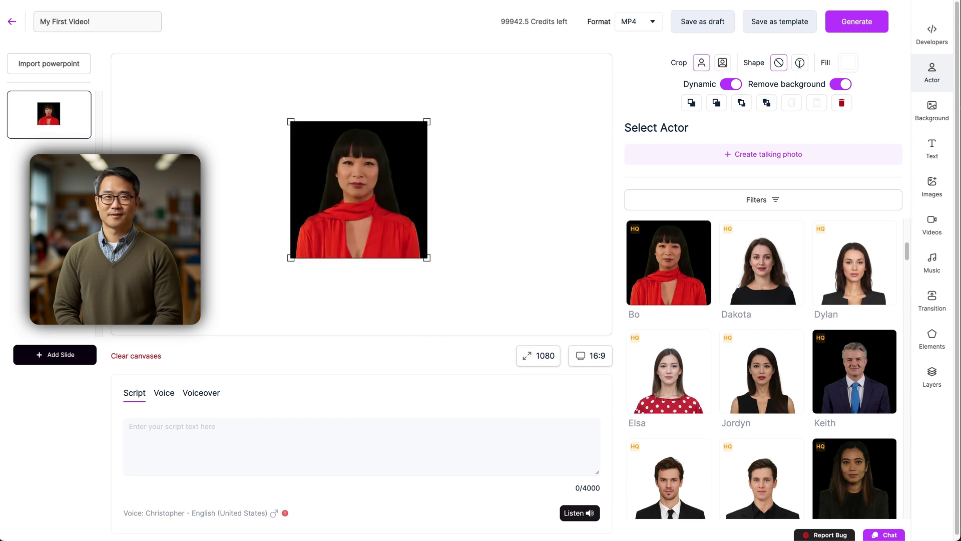
click(800, 63)
click(752, 66)
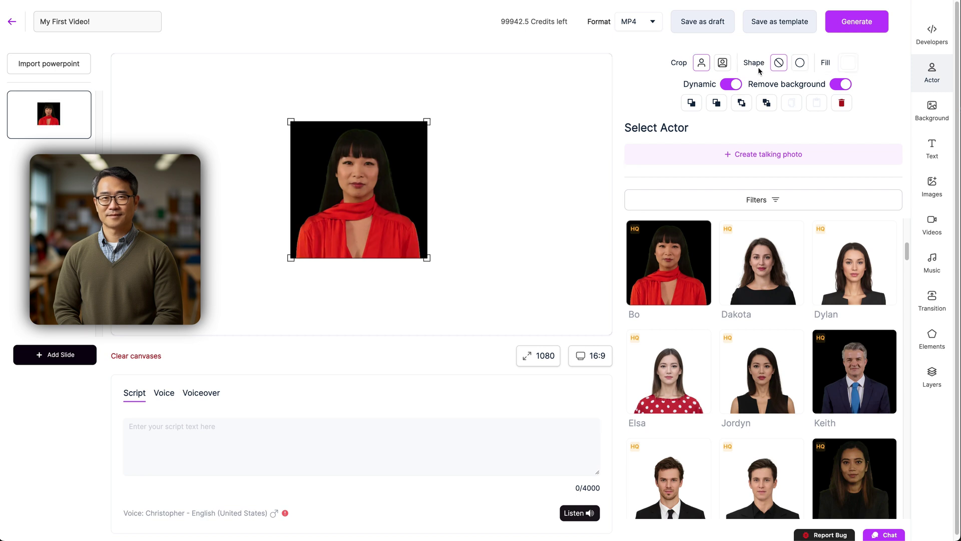
click(799, 64)
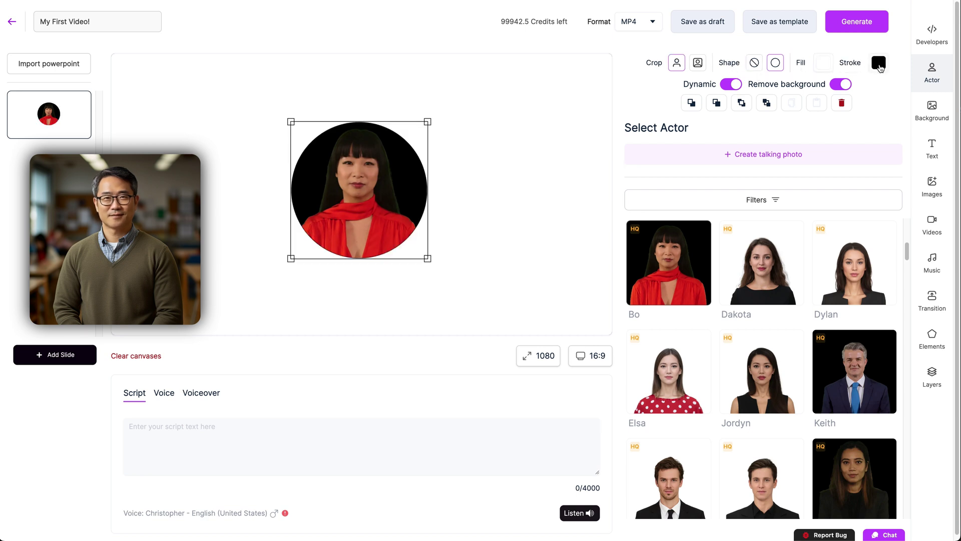
Step: Give the circle a white #FFFFFF outline and adjust the actor's fill colour
click(880, 68)
click(788, 79)
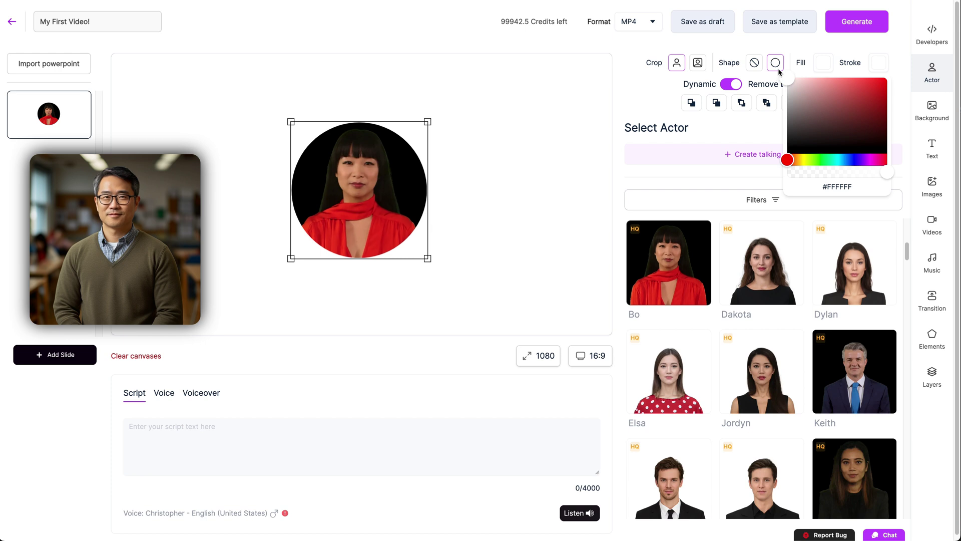
click(824, 63)
mouse_move(761, 107)
mouse_down()
mouse_move(712, 122)
mouse_move(728, 133)
mouse_up()
click(798, 44)
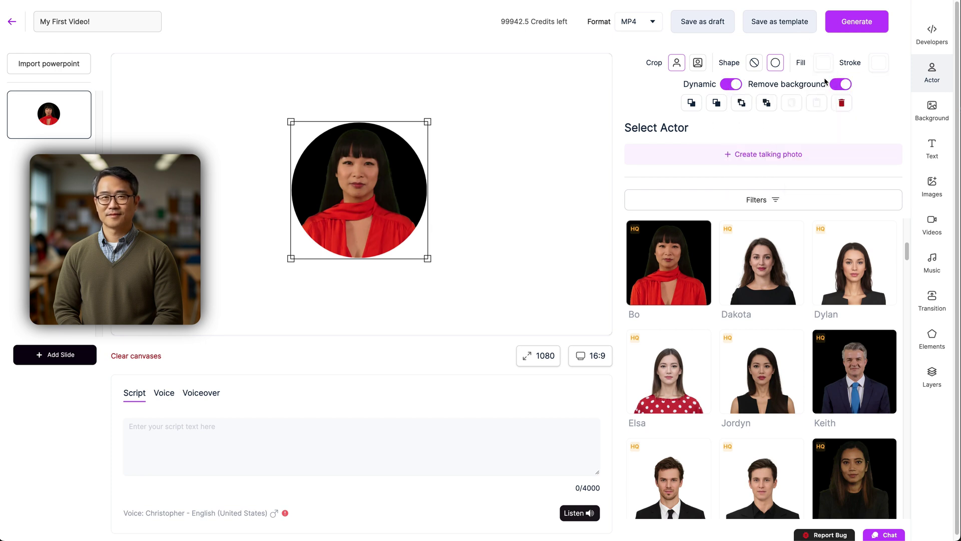
Step: Toggle background removal and the dynamic actor option off and back on, then deselect
click(840, 86)
click(841, 85)
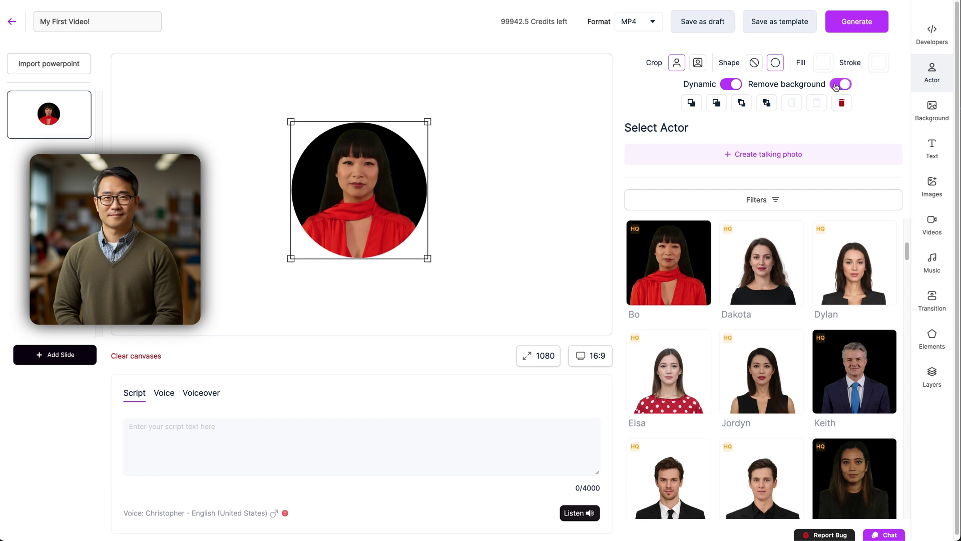
click(736, 85)
click(738, 87)
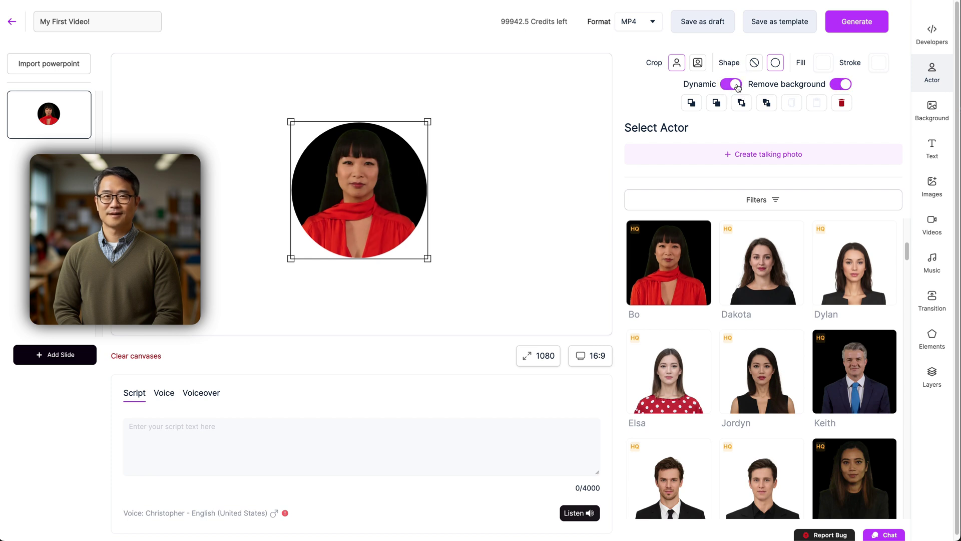
click(545, 193)
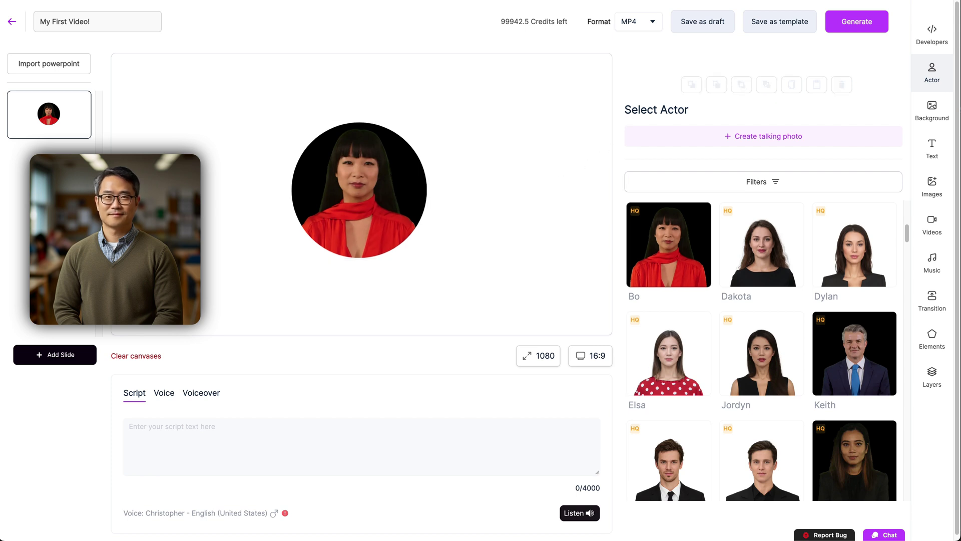
Step: Try solid blue, wood-plank and white brick wall slide backgrounds
click(945, 109)
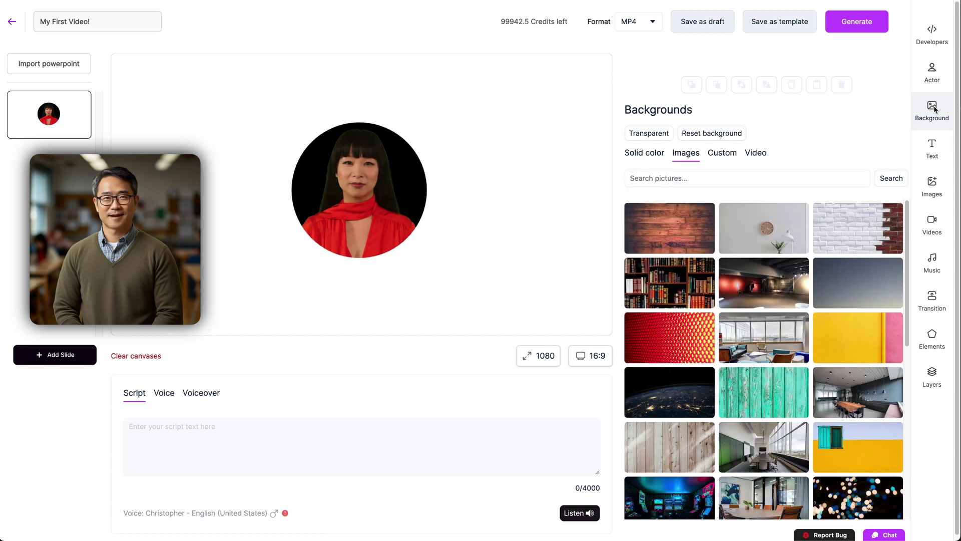
click(648, 157)
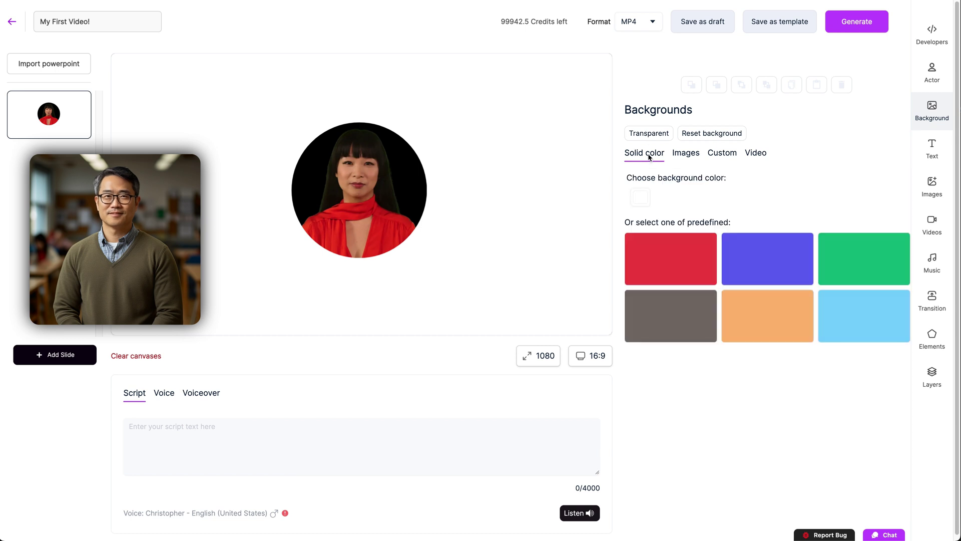
click(669, 269)
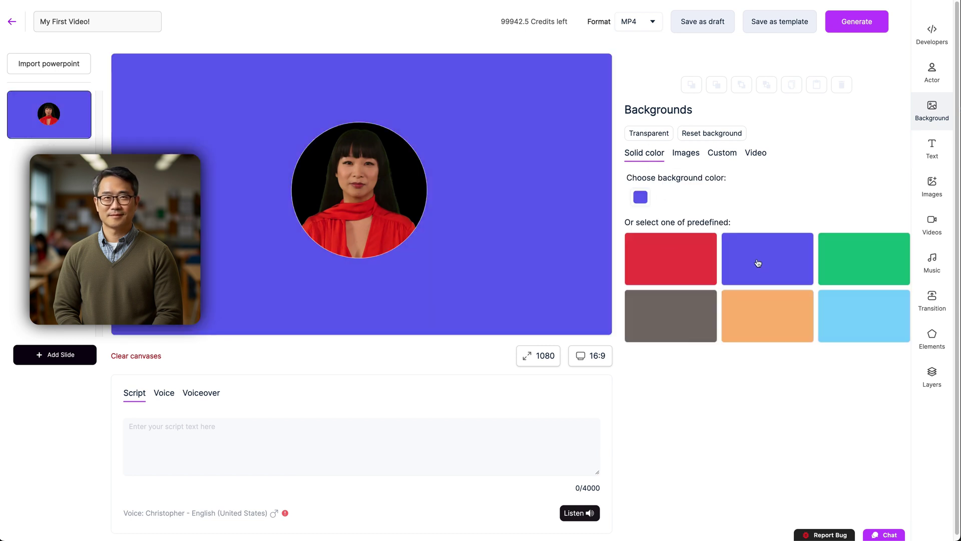
click(686, 153)
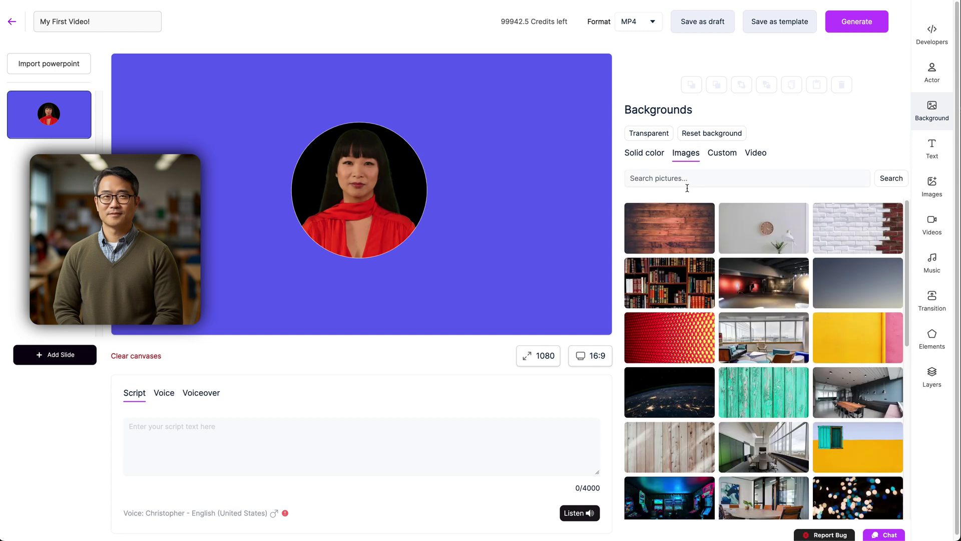
click(685, 225)
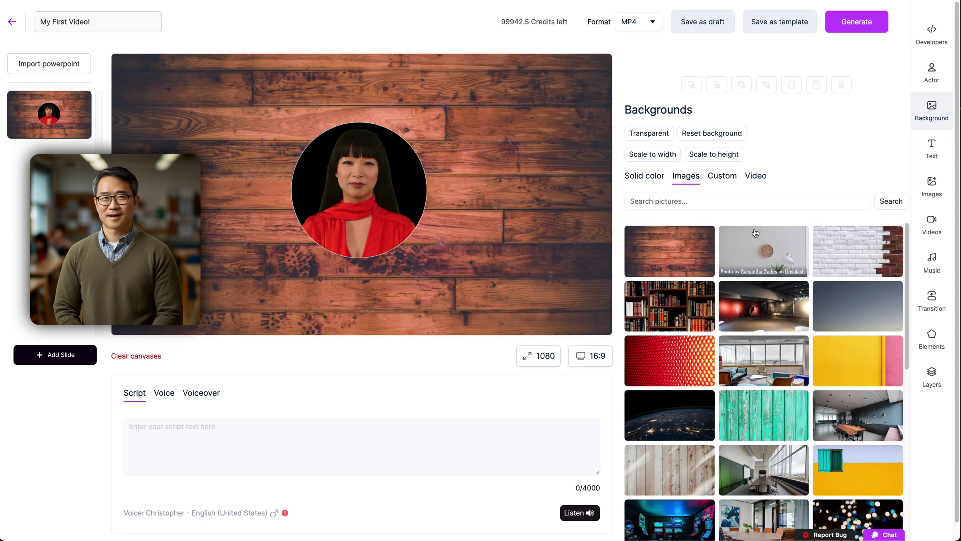
click(863, 250)
Step: Look at the custom and video upload options, then reset the background to plain
click(722, 175)
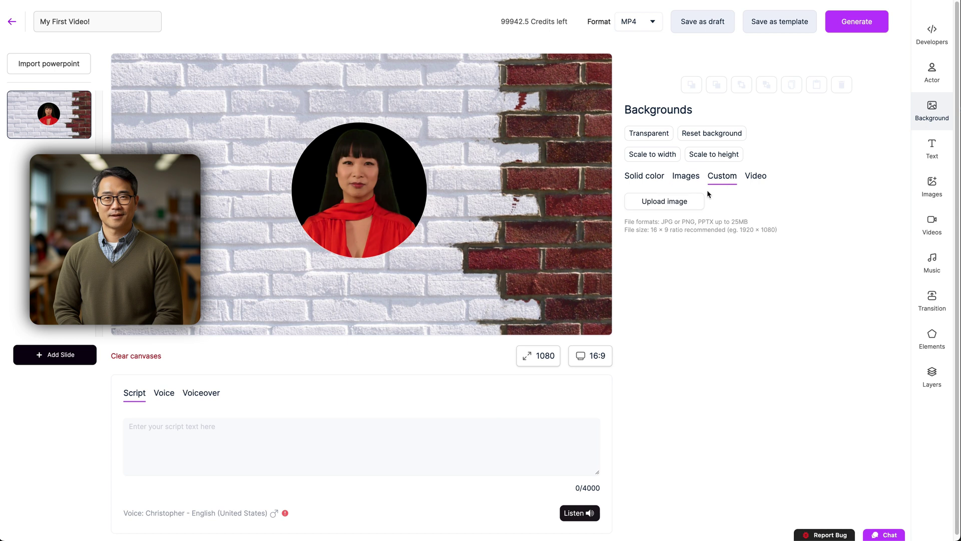
click(764, 183)
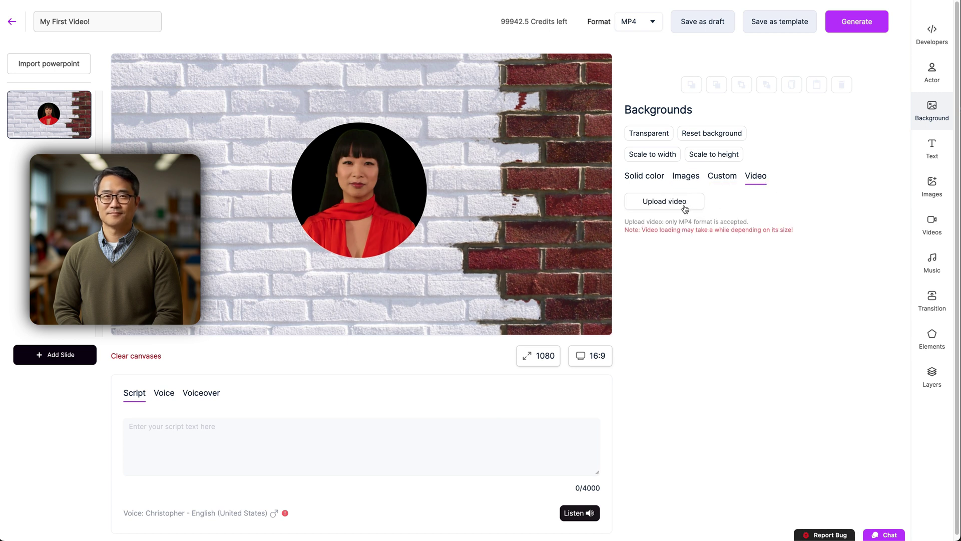
click(656, 178)
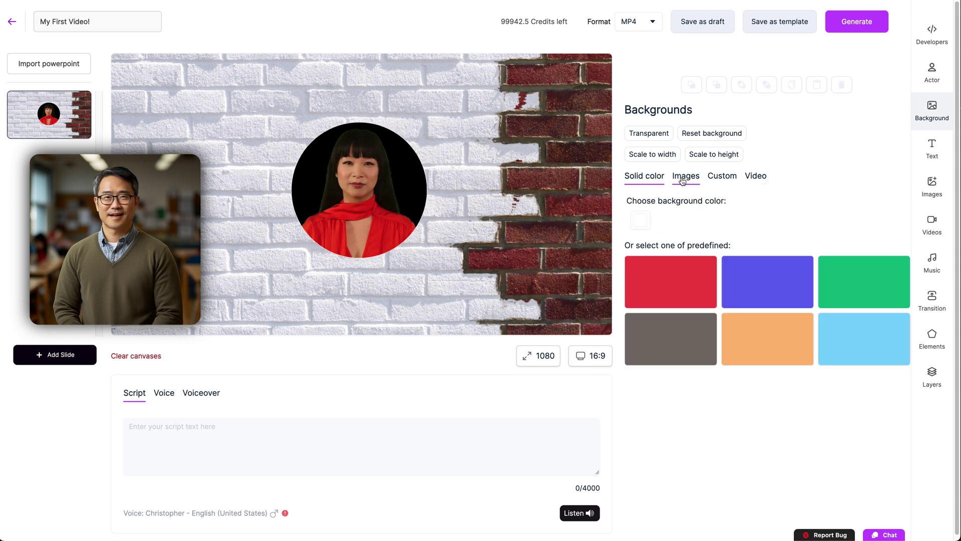
click(742, 133)
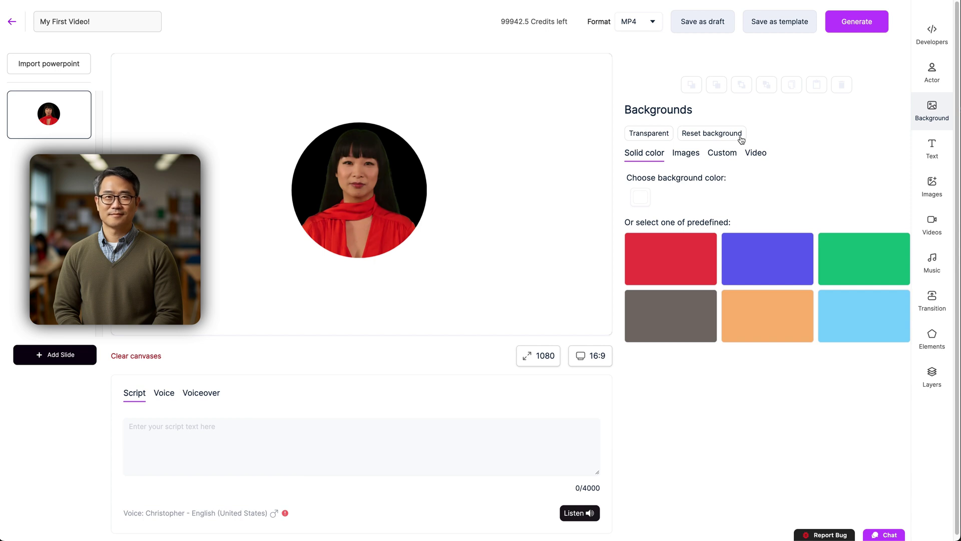
Step: Add a Title 1 text box in red Bebas Neue and place it just below the circular actor
click(944, 155)
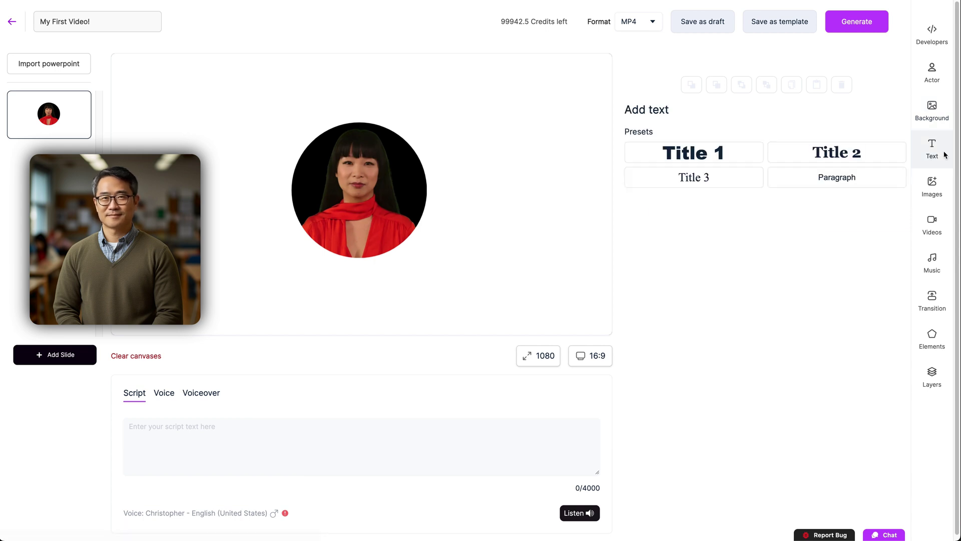
click(728, 153)
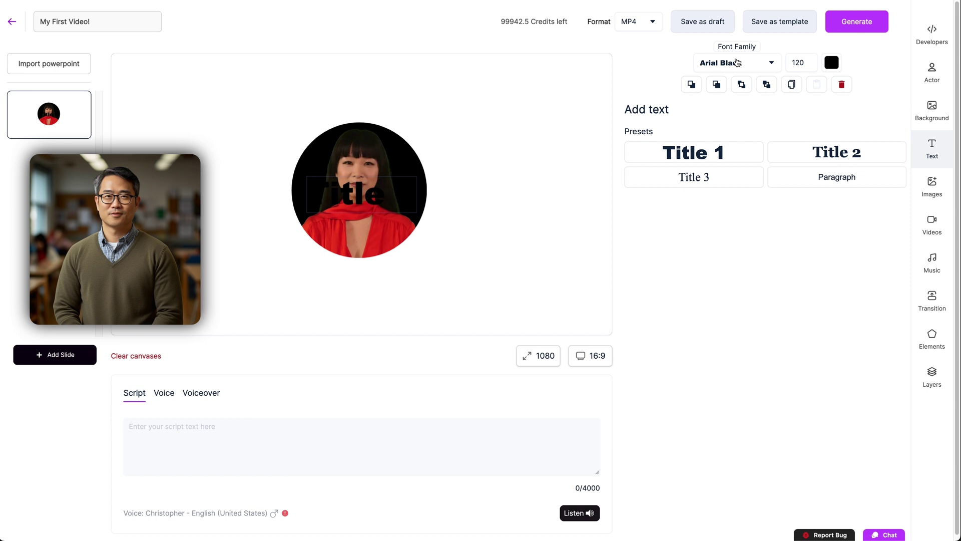
click(737, 63)
click(723, 144)
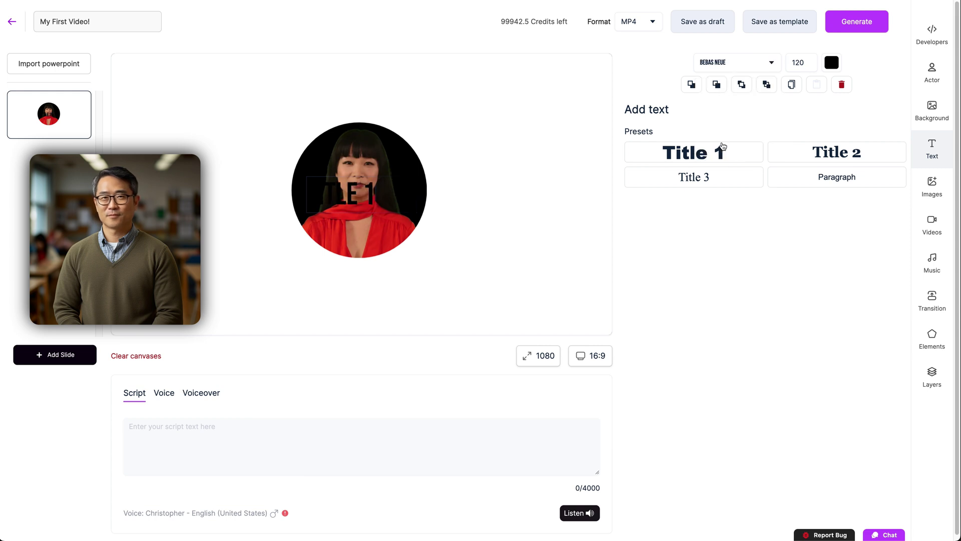
click(833, 64)
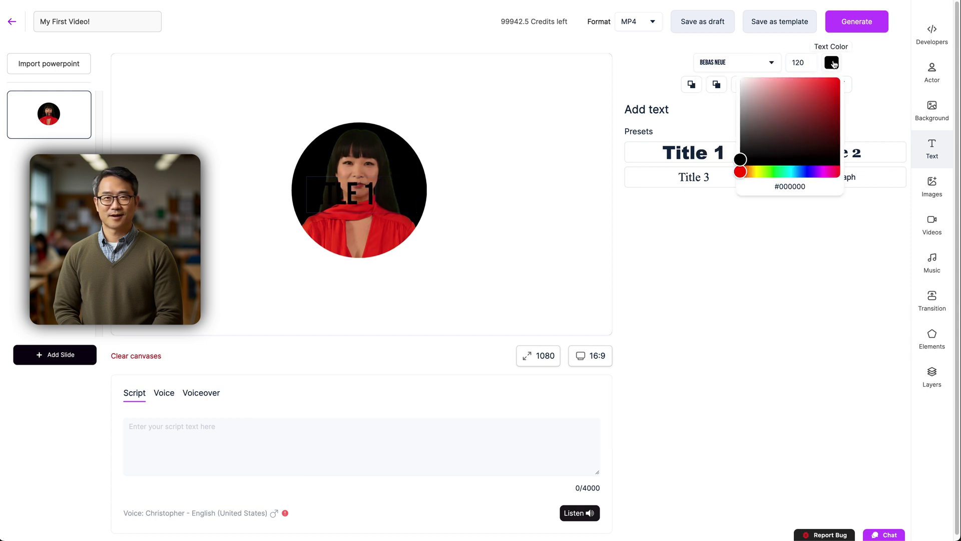
click(840, 78)
click(867, 72)
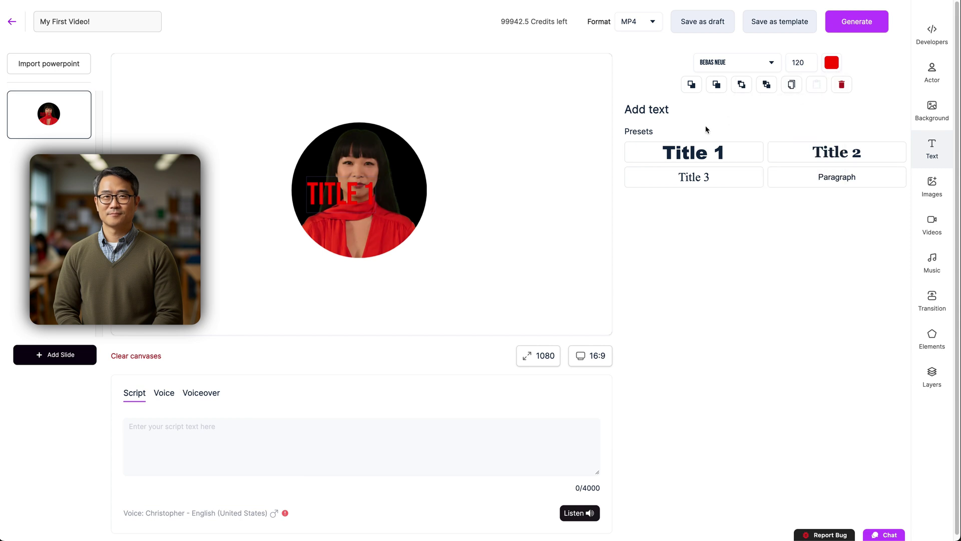
drag(363, 198, 362, 275)
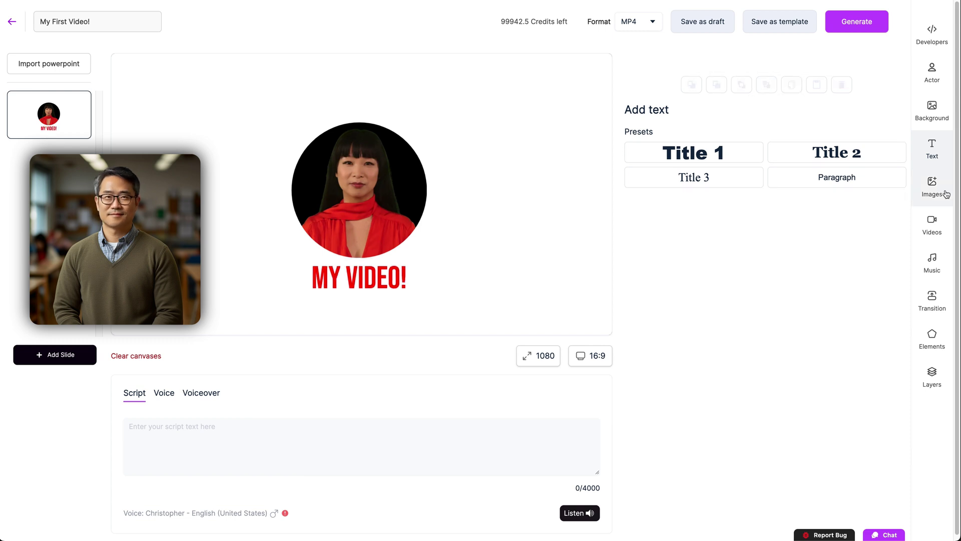
Step: Add the night-Earth stock photo, send it behind the actor and stretch it across the slide
click(945, 193)
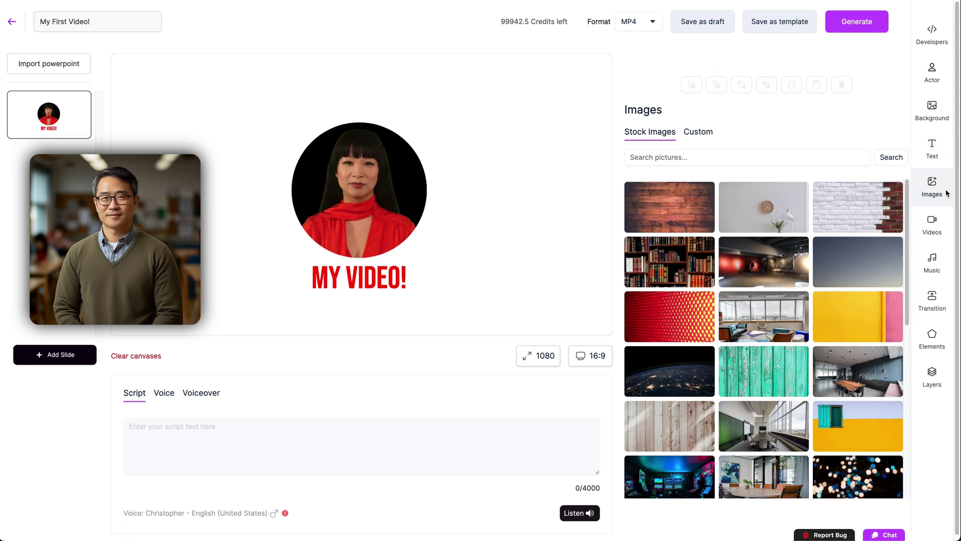
click(688, 370)
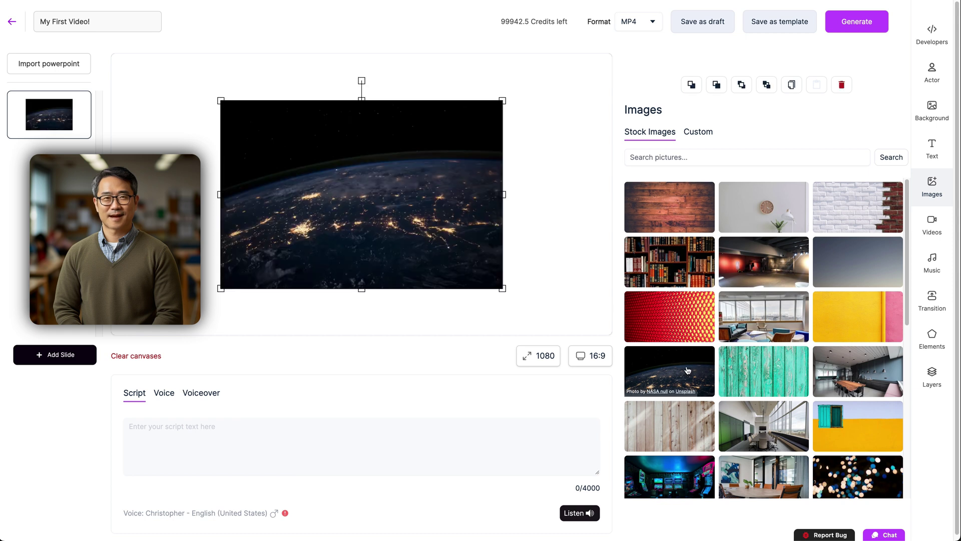
drag(471, 189, 468, 163)
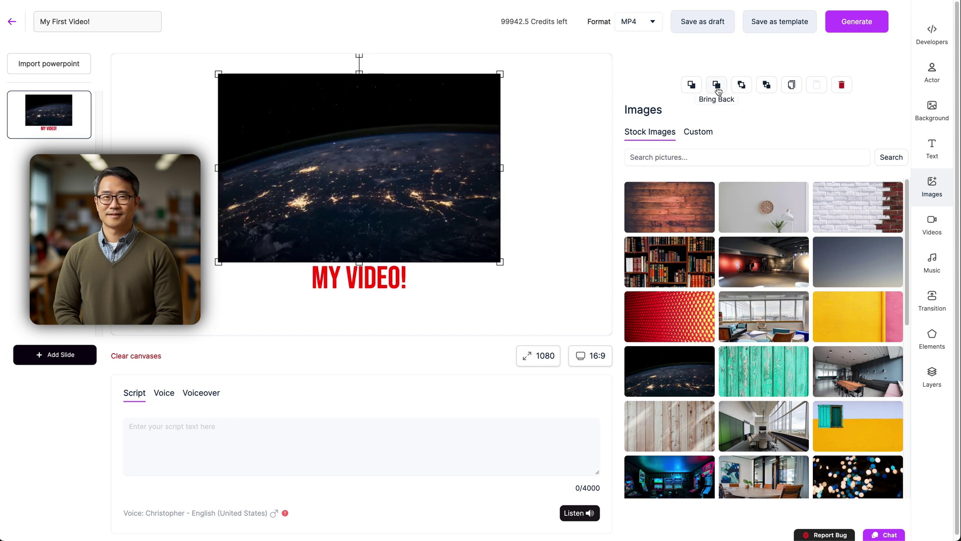
click(717, 86)
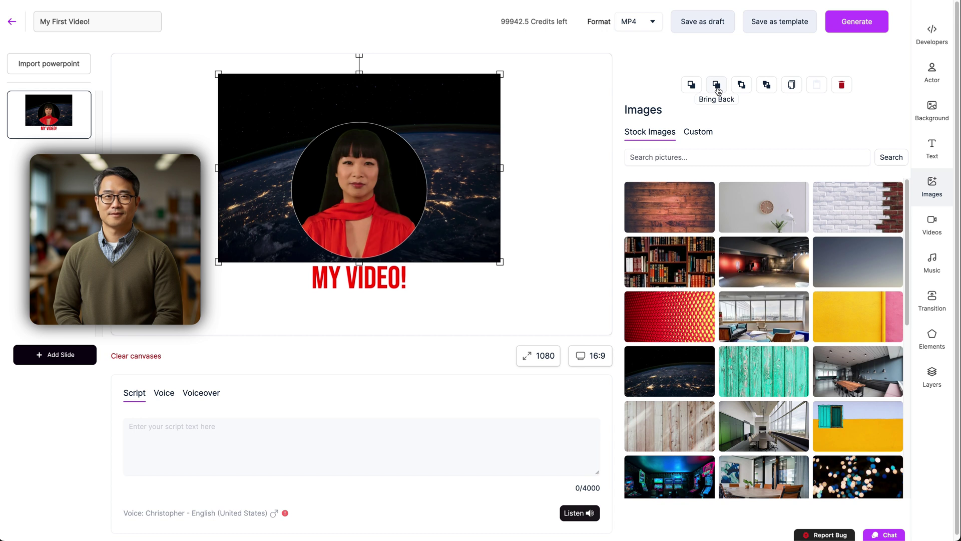
click(717, 86)
click(701, 134)
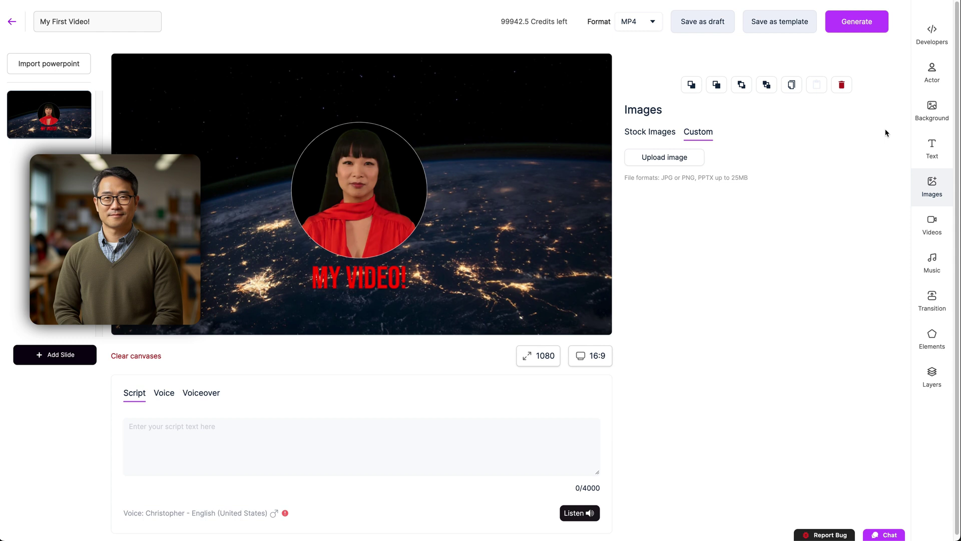
Step: Place the first ocean-waves stock video on the slide, covering the earth background
click(932, 225)
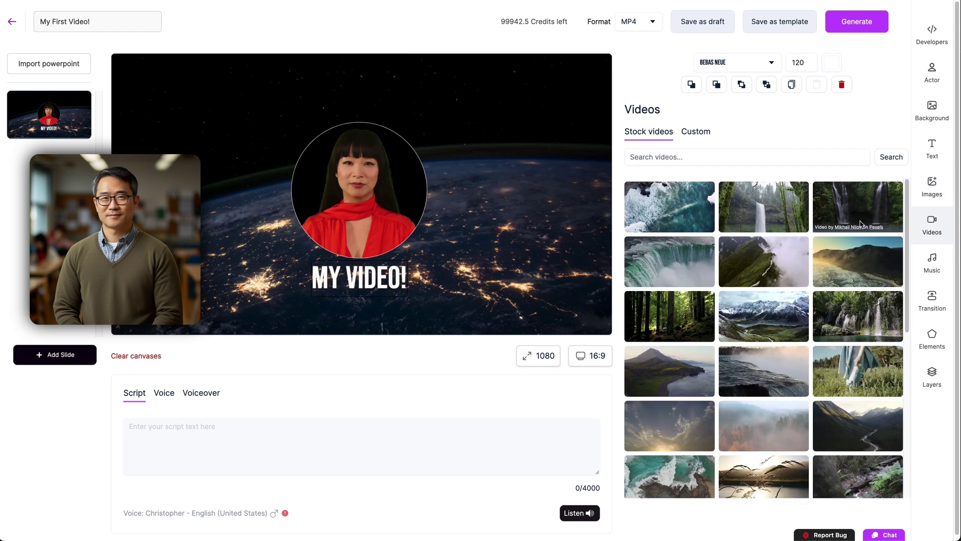
click(691, 135)
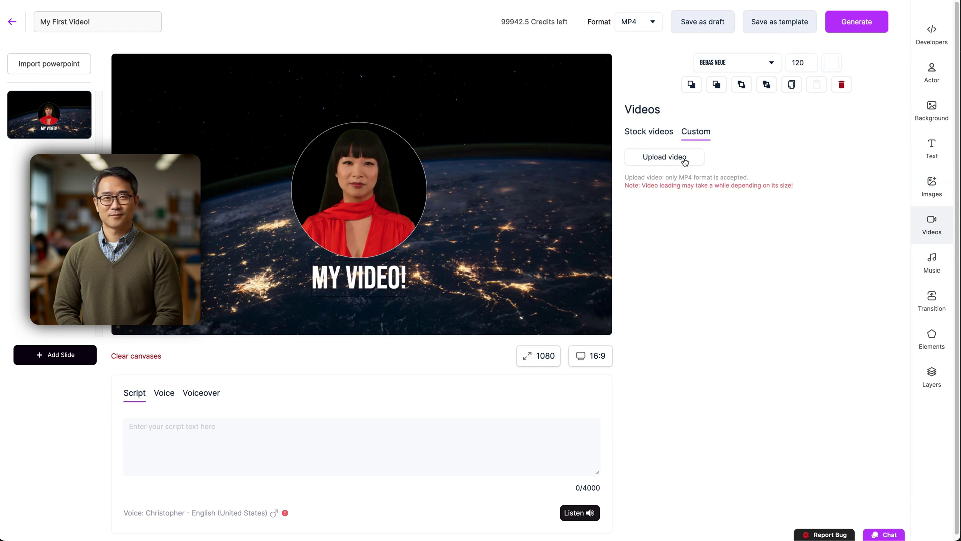
click(648, 132)
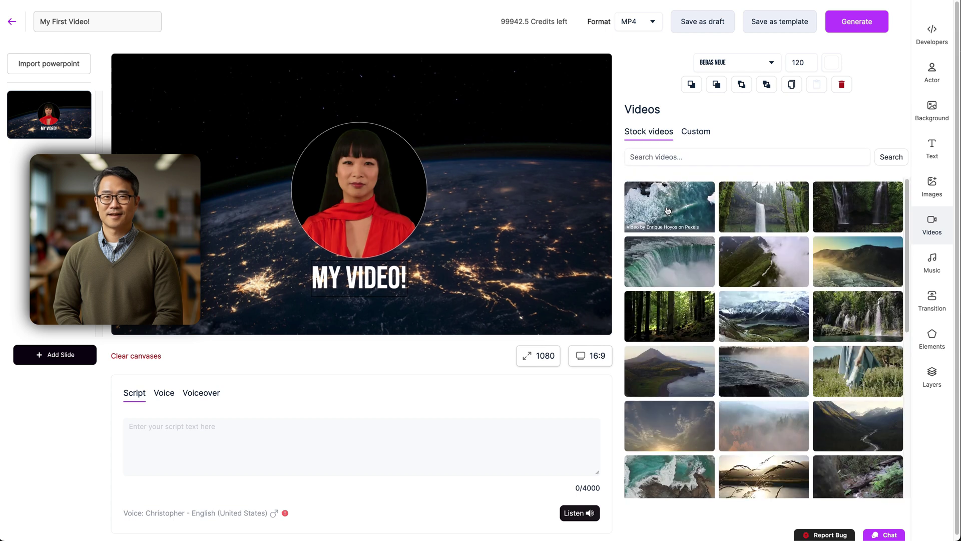
click(667, 210)
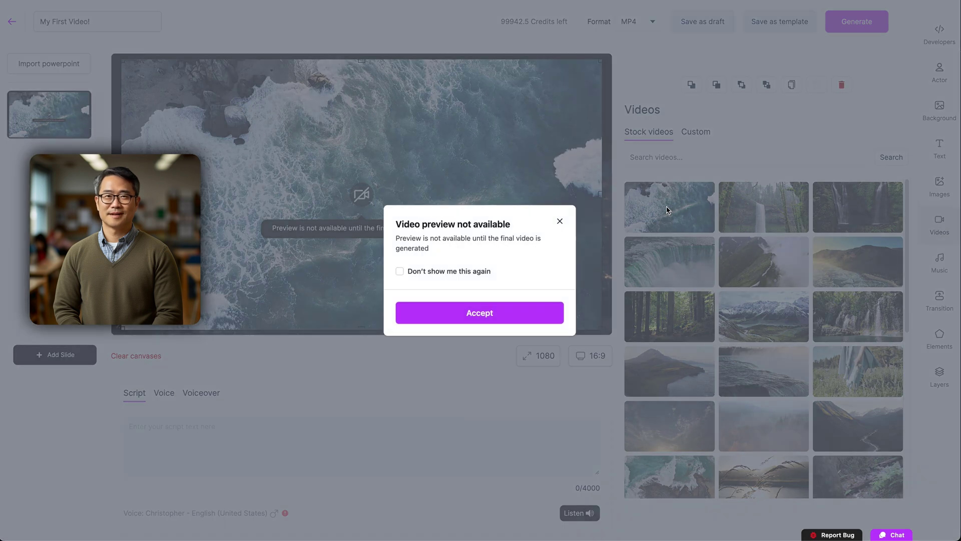
click(667, 210)
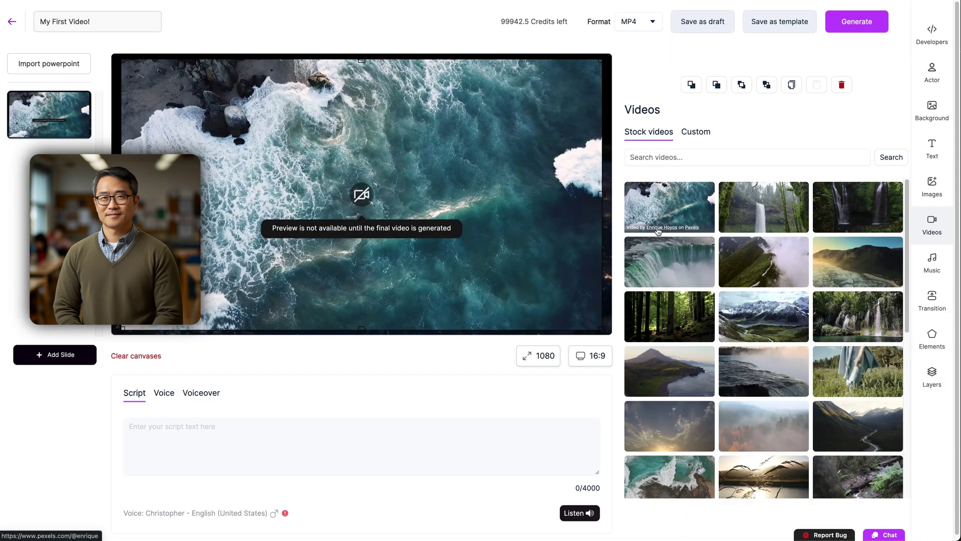
Step: Check the wave clip's Pexels source page, then delete the wave video from the slide
click(658, 230)
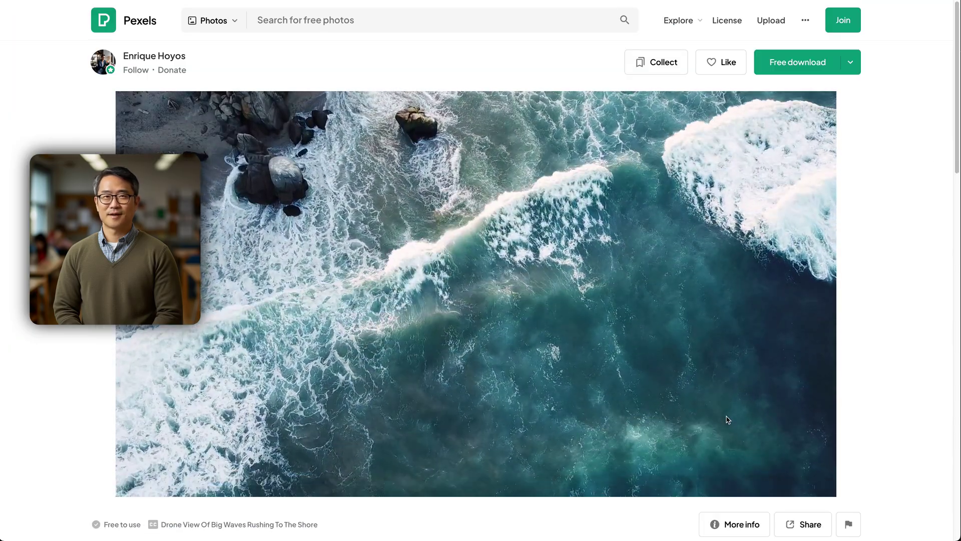
key(ctrl+w)
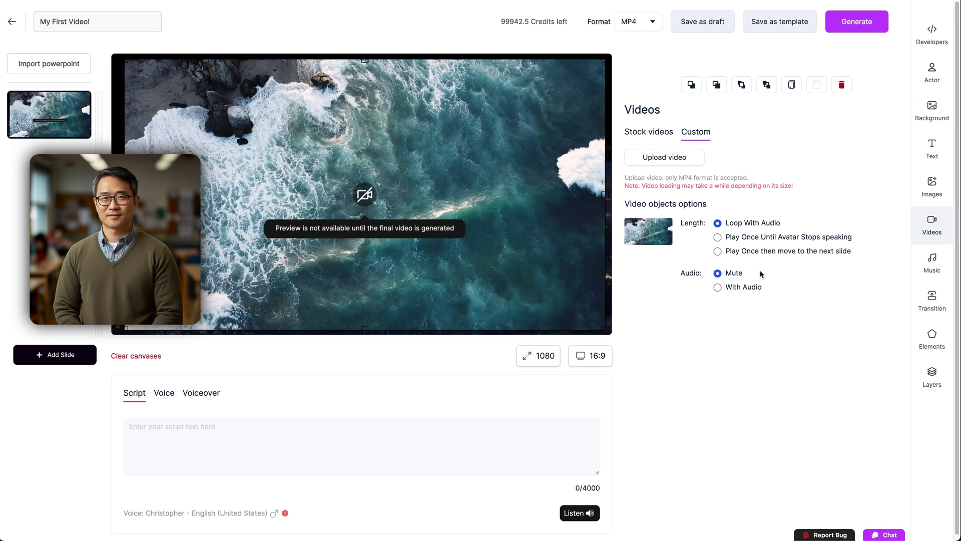
click(841, 85)
click(928, 264)
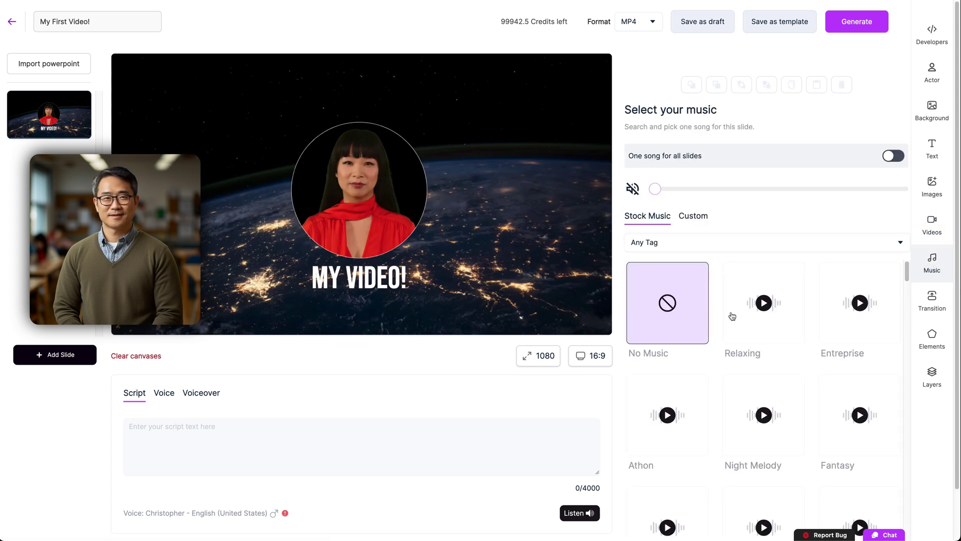
Step: Set the Entreprise stock track as background music, with 'One song for all slides' on
click(750, 329)
click(851, 331)
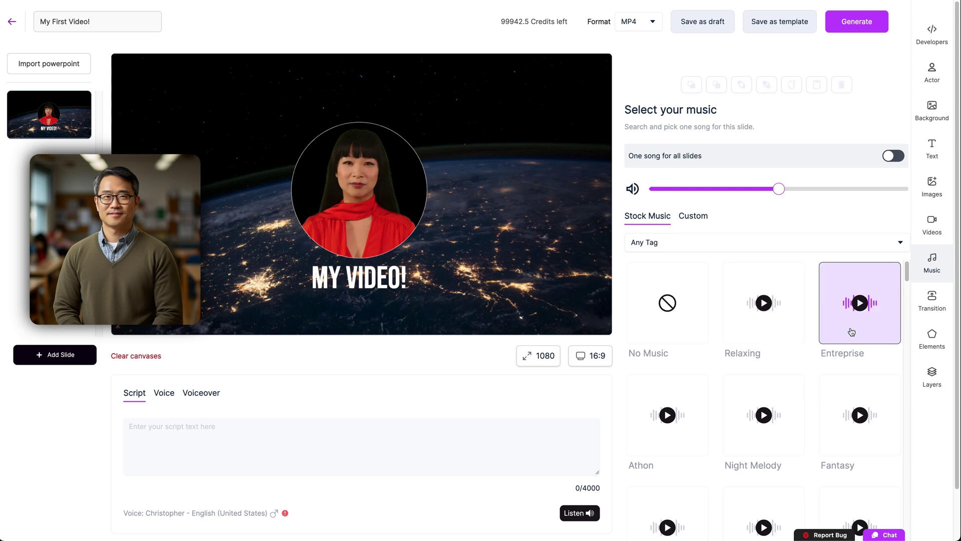
click(890, 158)
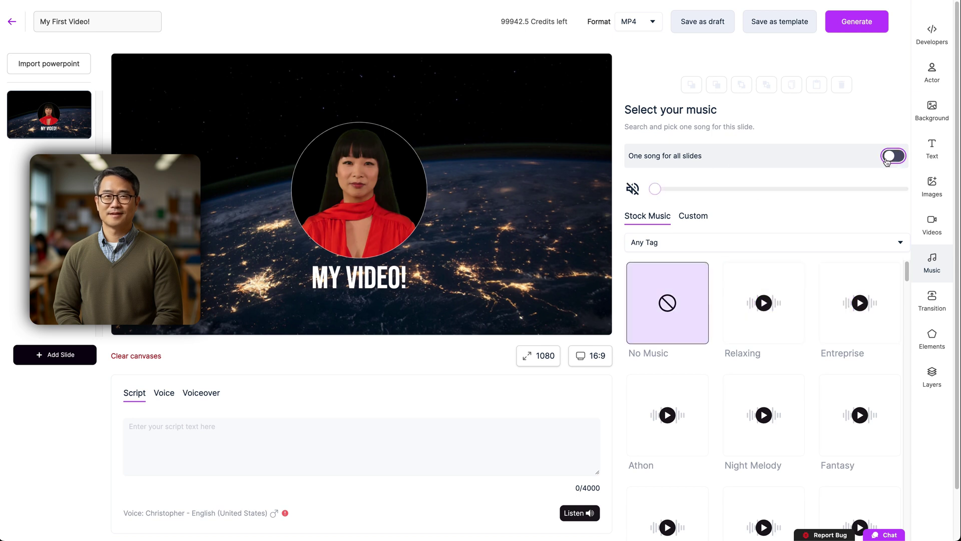
click(769, 330)
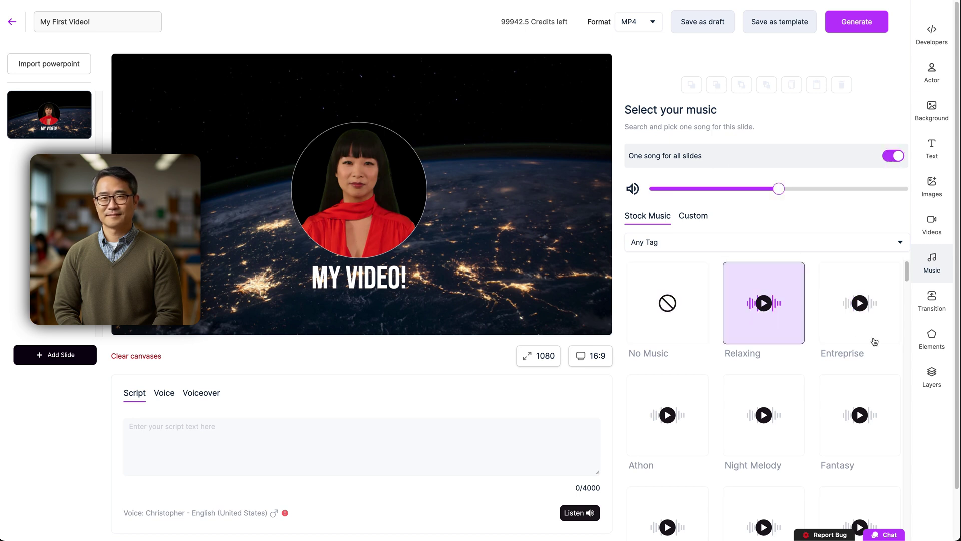
click(874, 340)
click(699, 220)
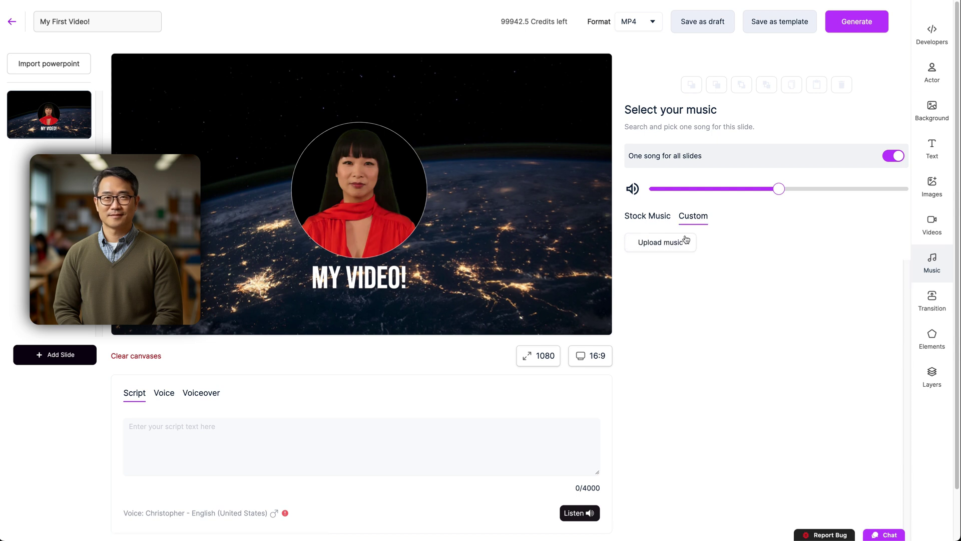
click(660, 223)
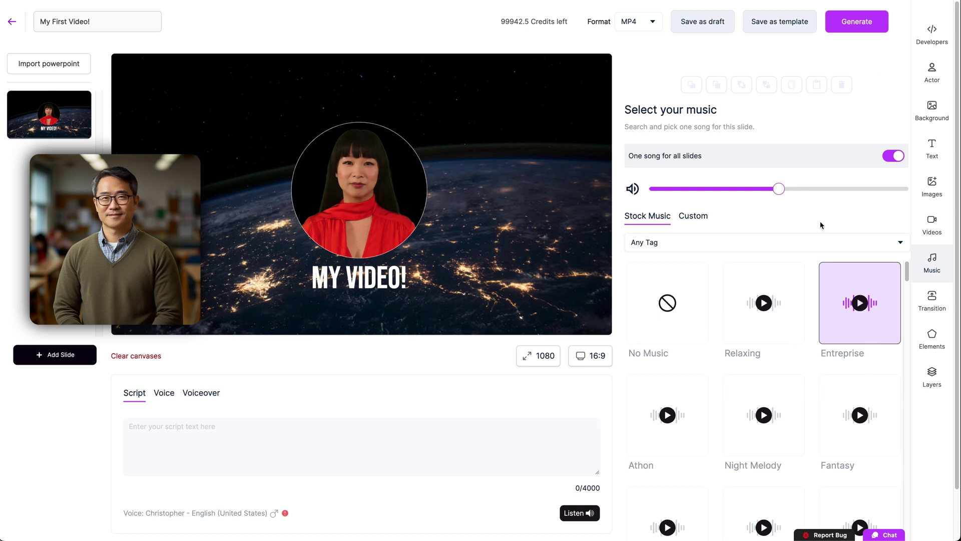
click(943, 301)
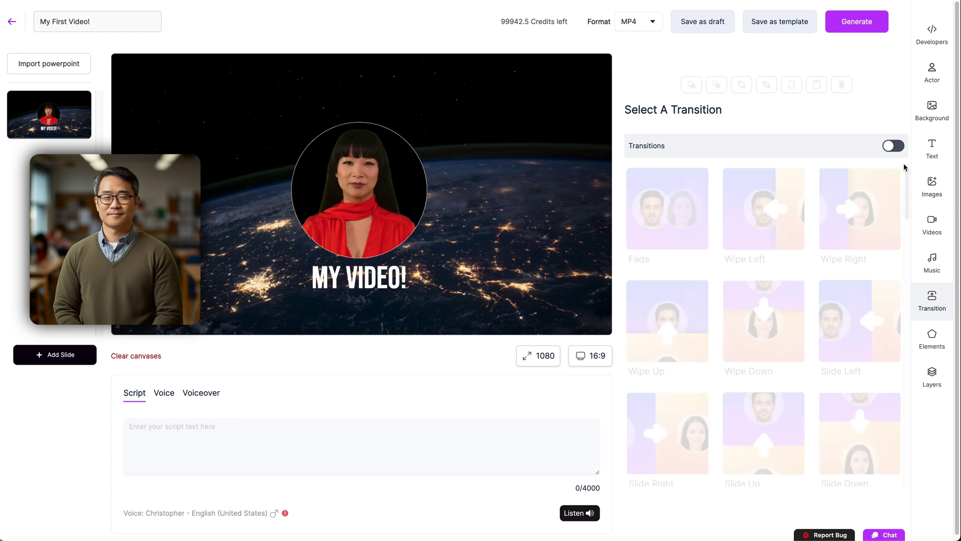
Step: Enable transitions with Fade on slide 1, and add a blank slide 2 using Wipe Left
click(893, 147)
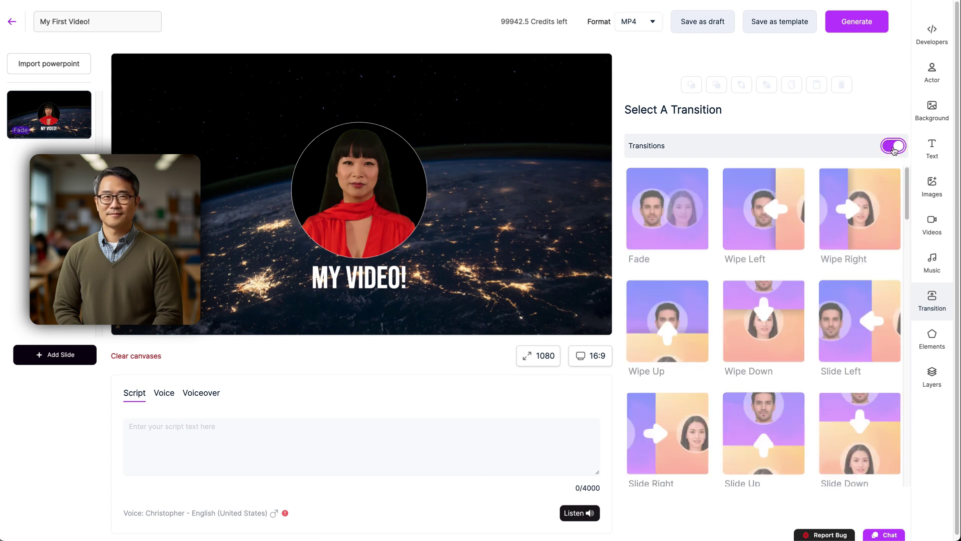
click(688, 213)
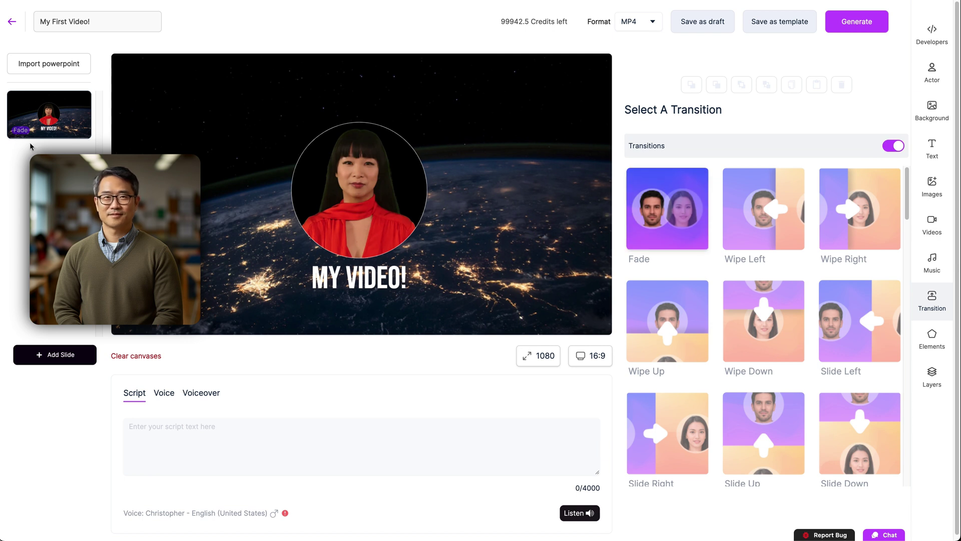
click(62, 364)
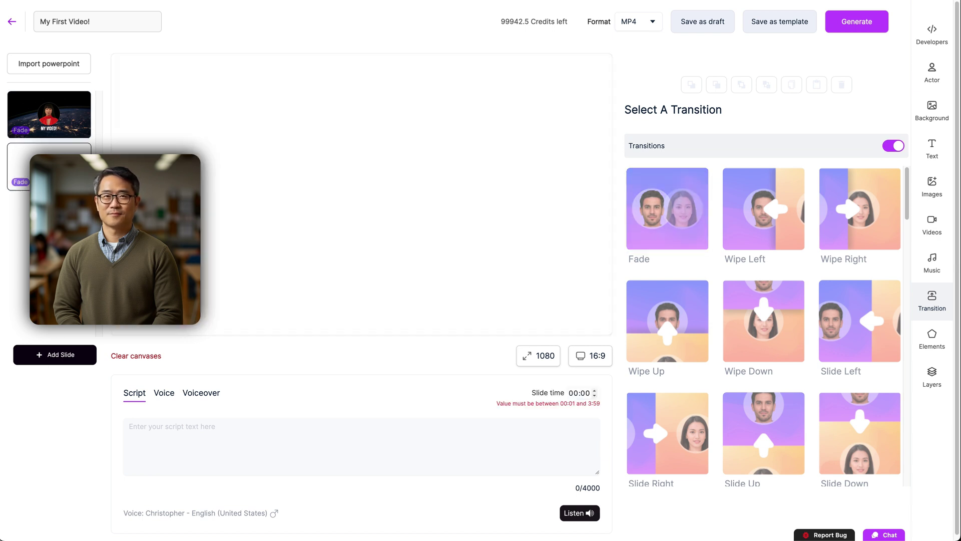
click(769, 243)
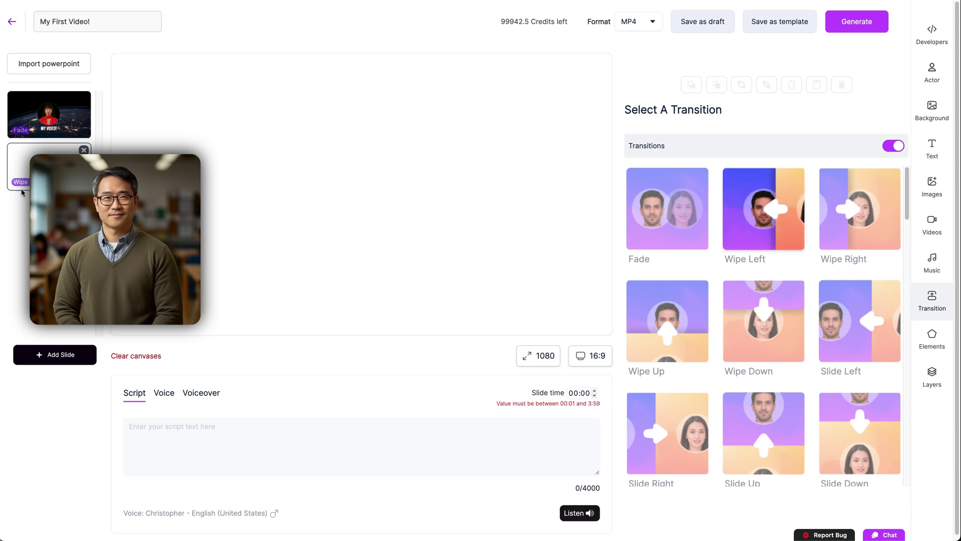
click(70, 117)
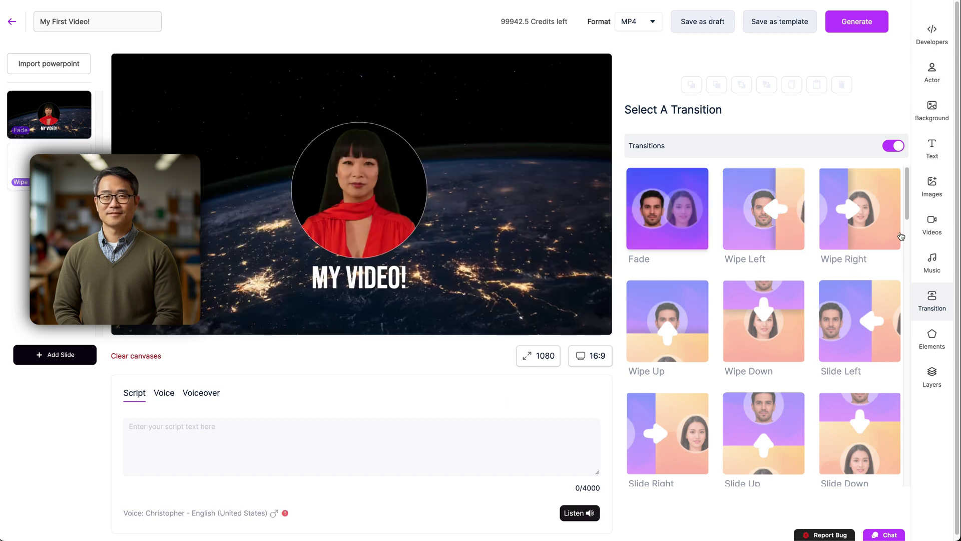
drag(906, 212, 901, 489)
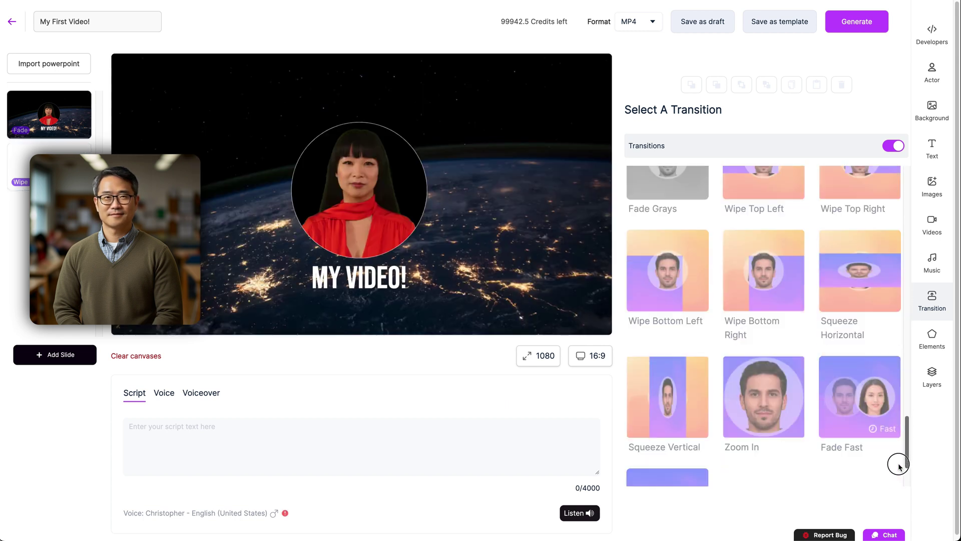
Step: Browse the 3D illustrations, icons and stickers in Elements, ending on the Shapes collection
click(932, 338)
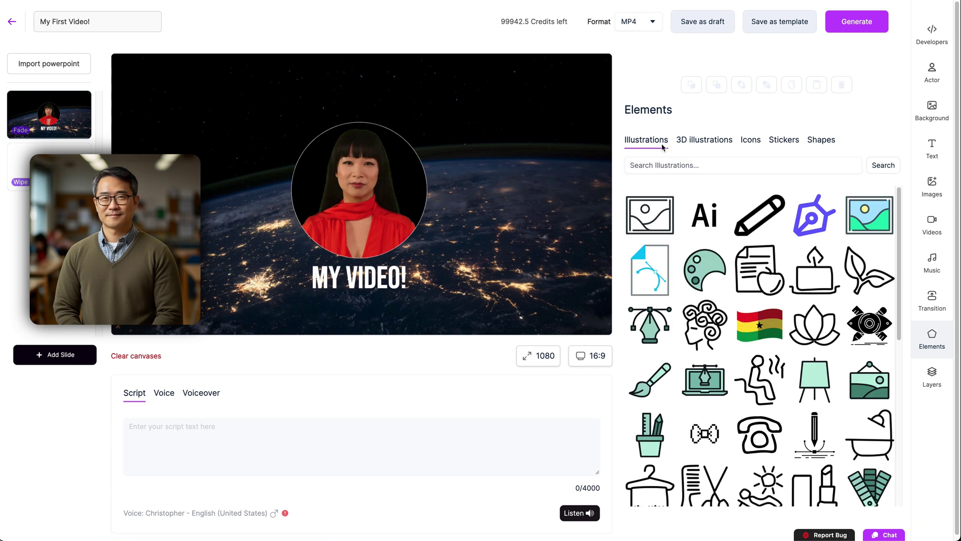
click(703, 144)
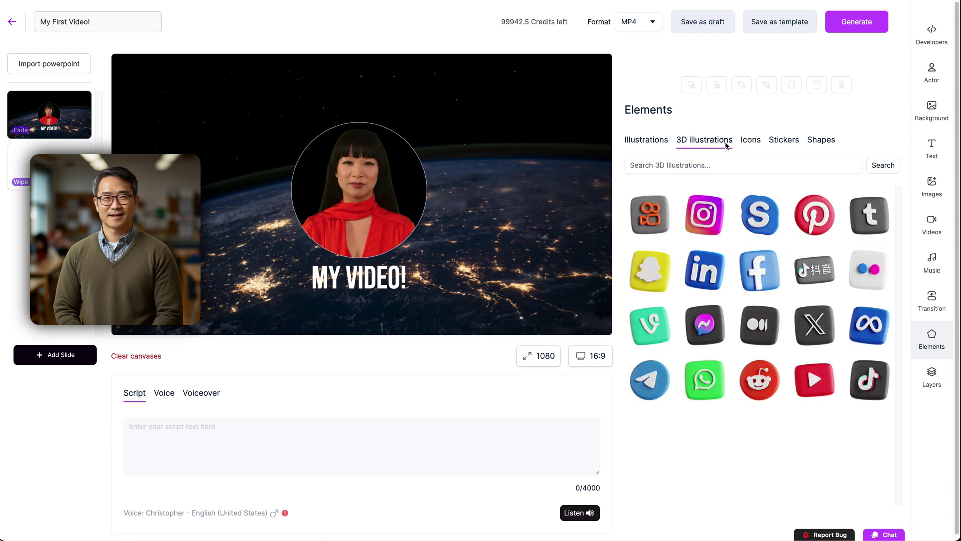
click(751, 141)
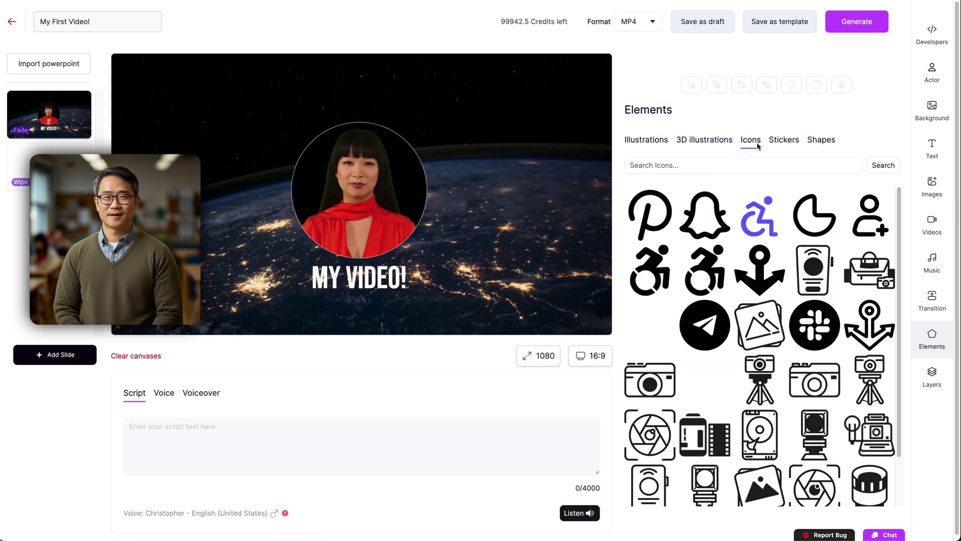
click(787, 147)
click(829, 148)
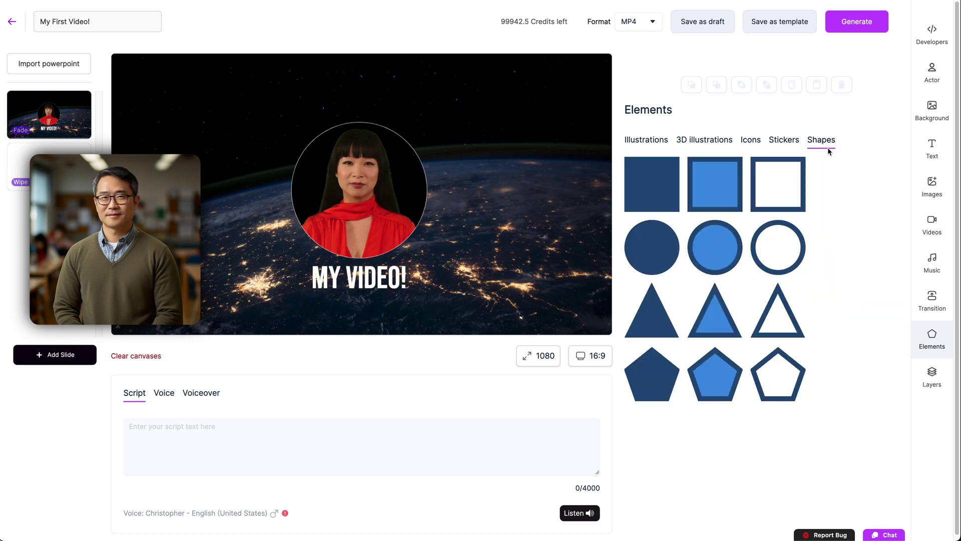
Step: Add an outlined triangle to the right of the presenter and give it a white #FFFFFF outline
click(776, 316)
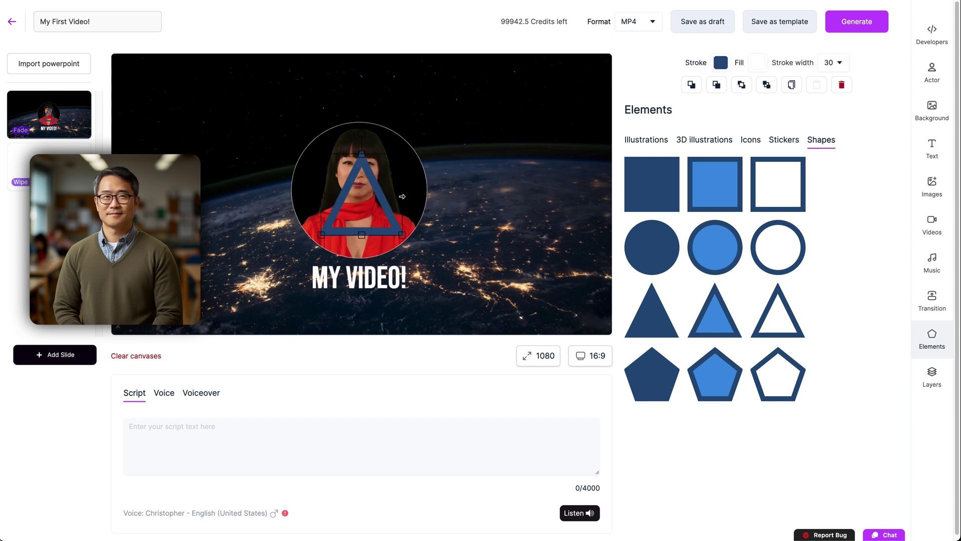
drag(380, 200, 532, 202)
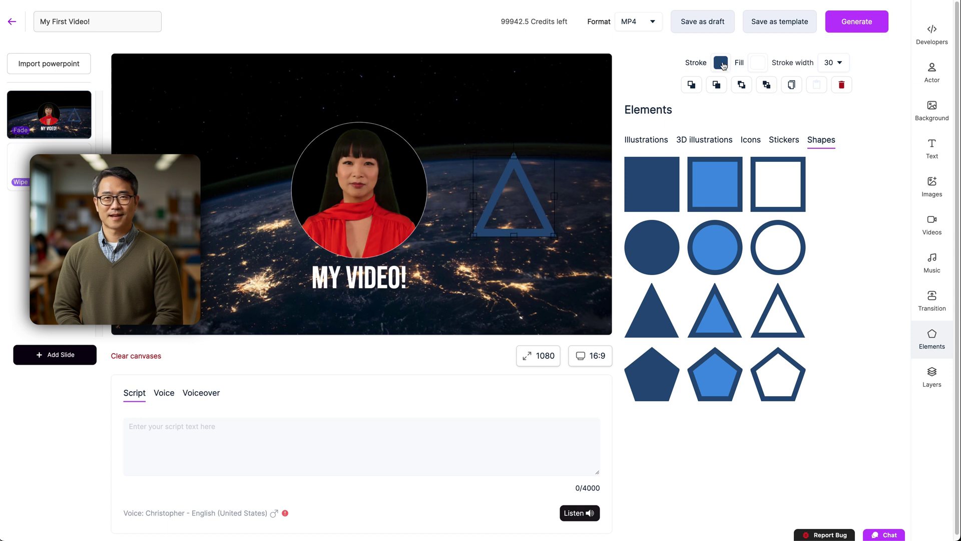
click(722, 65)
drag(716, 124, 661, 74)
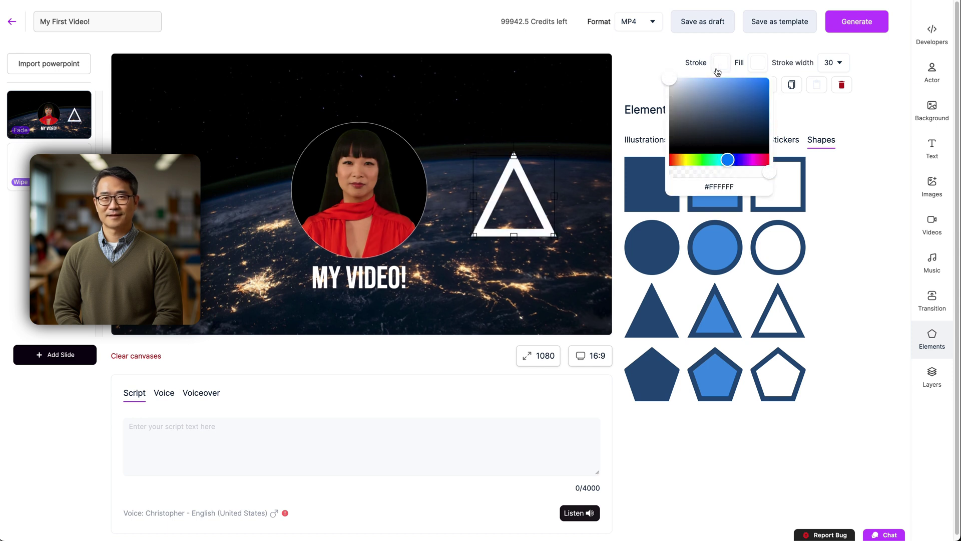
click(765, 50)
Step: Fill the triangle pure red
click(758, 62)
click(749, 101)
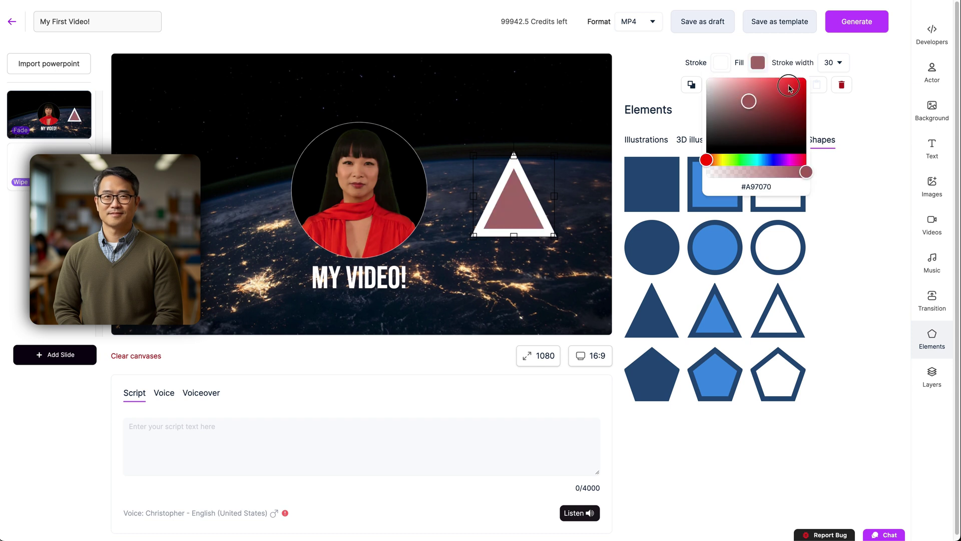
drag(789, 88, 806, 78)
click(878, 53)
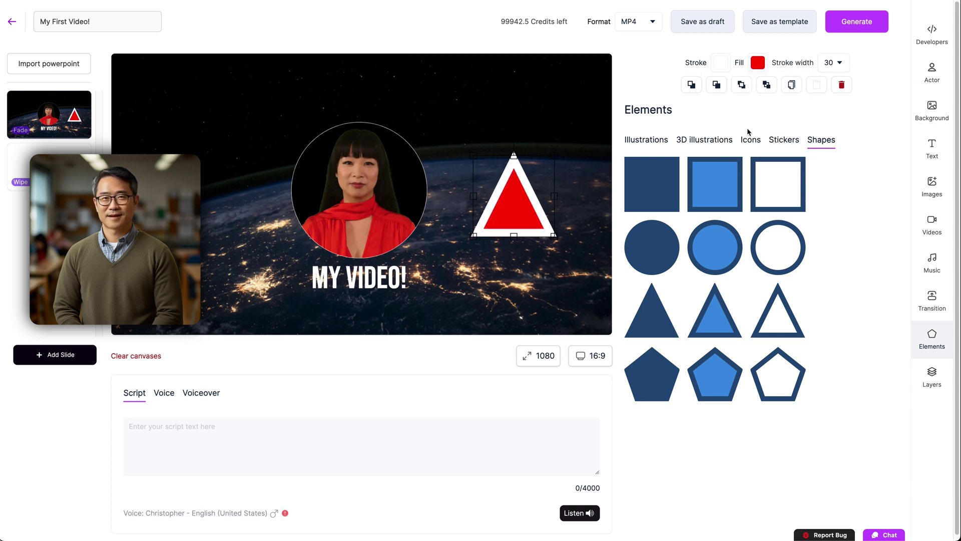
click(579, 150)
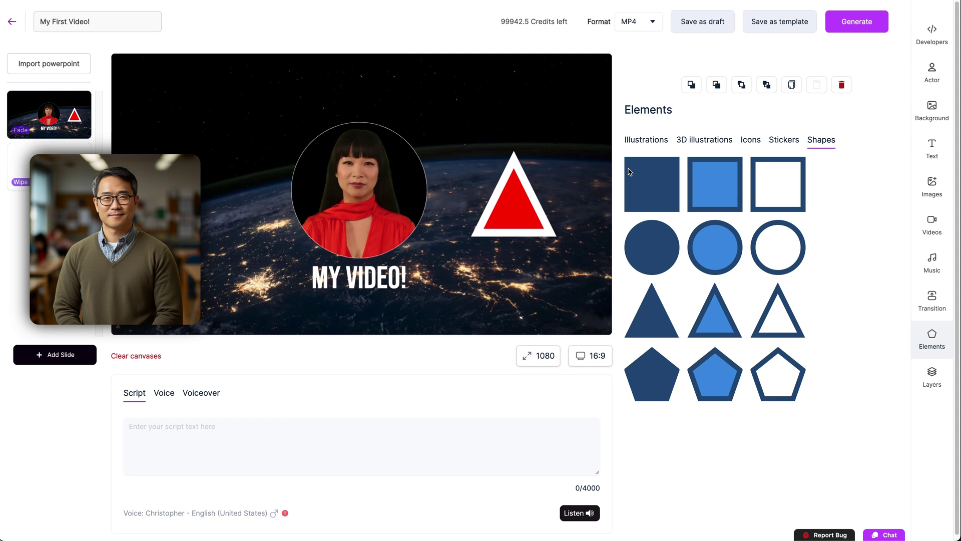
Step: Review the slide's layers, selecting Triangle, Text, Actor and Image in turn
click(940, 379)
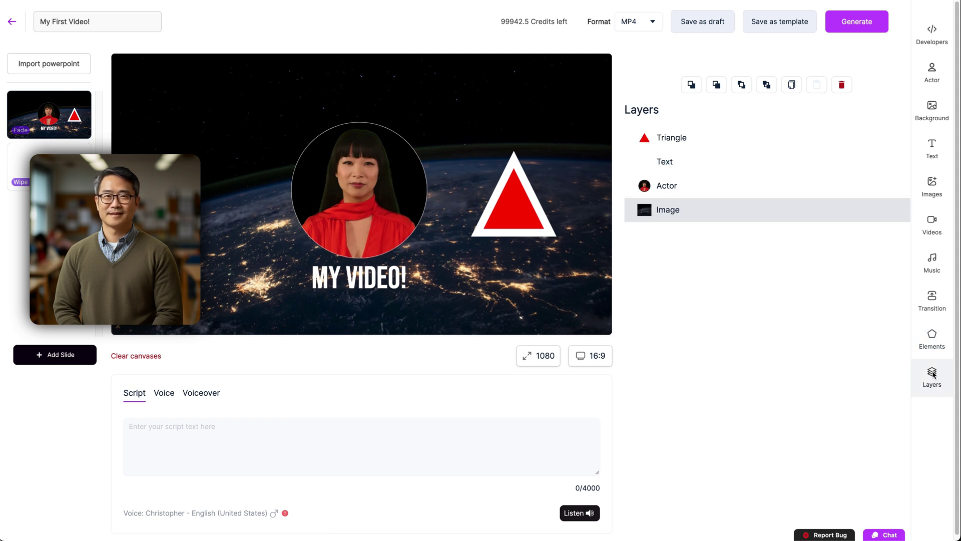
click(700, 143)
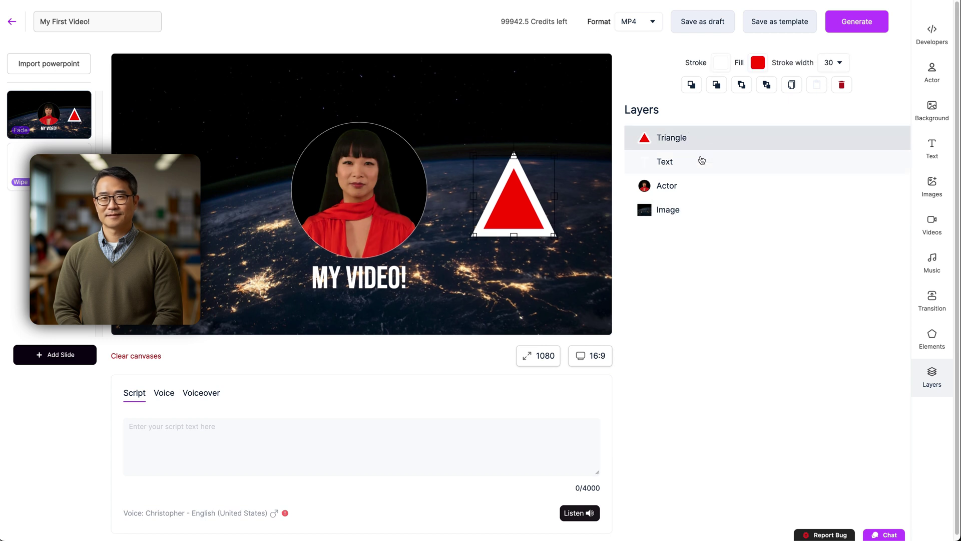
click(702, 160)
click(700, 185)
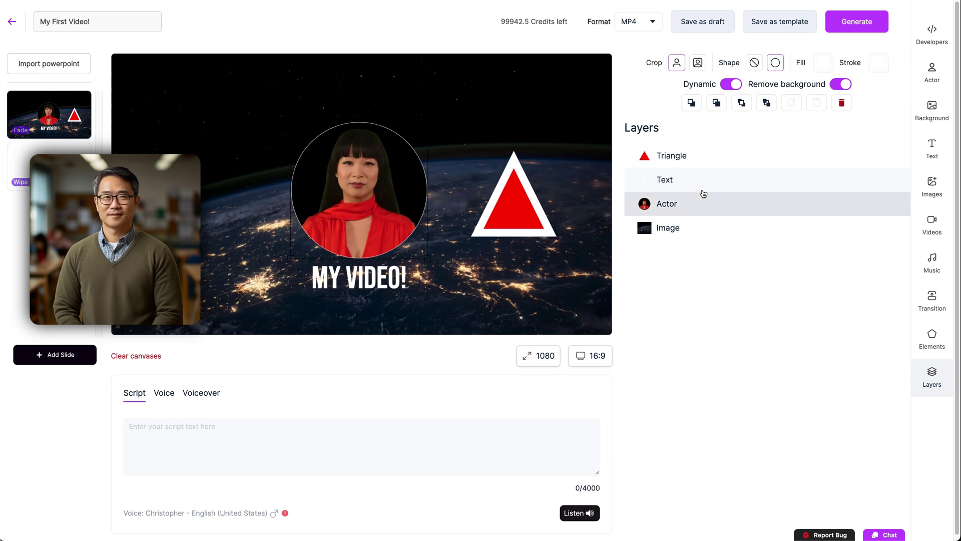
click(706, 229)
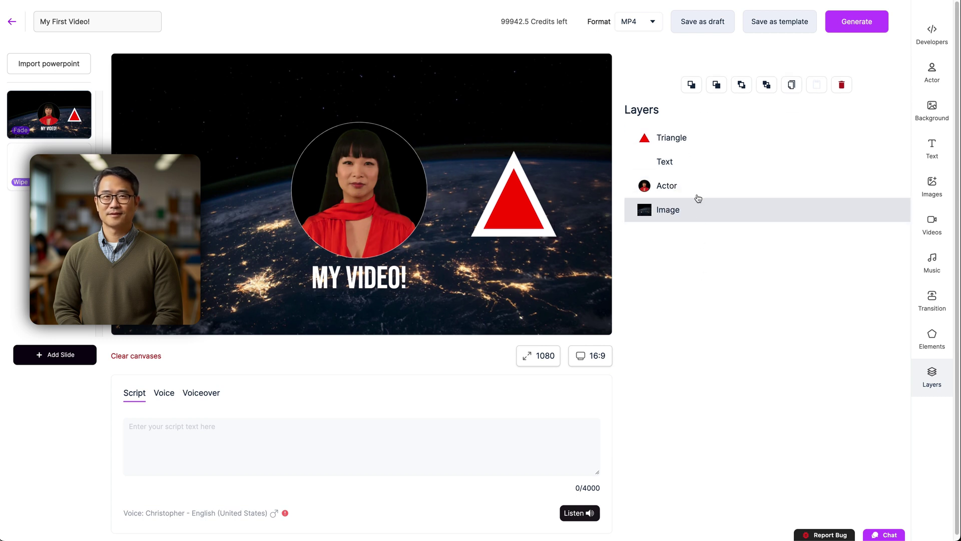